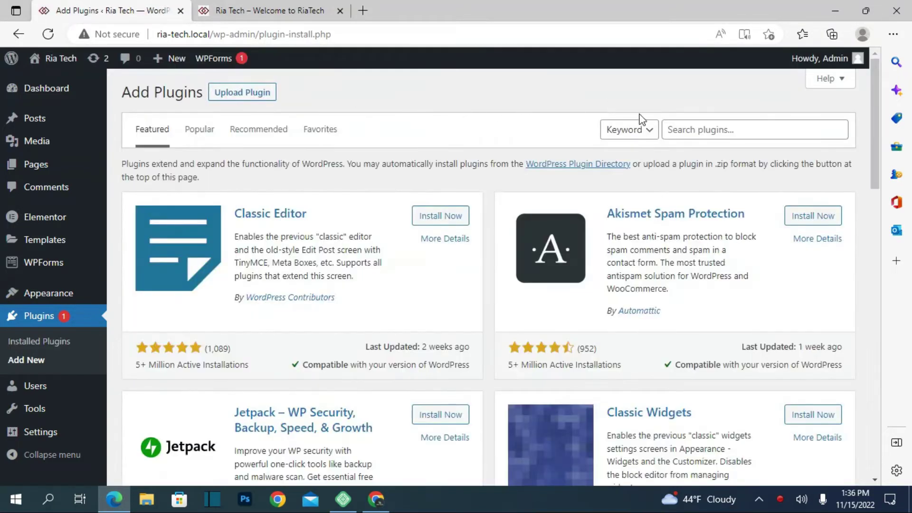
# Search the plugin directory for 'sassy s', install Sassy Social Share, and view its demo page.
pyautogui.click(749, 131)
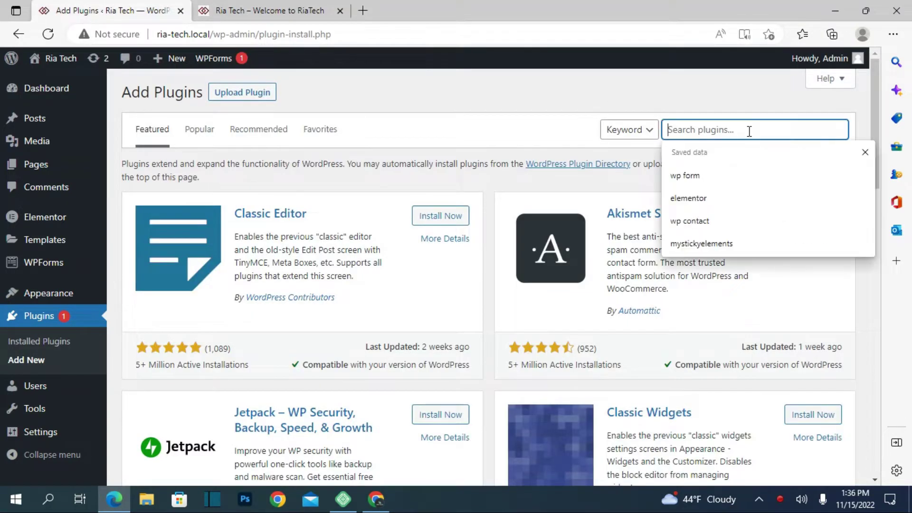
pyautogui.write('sassy ')
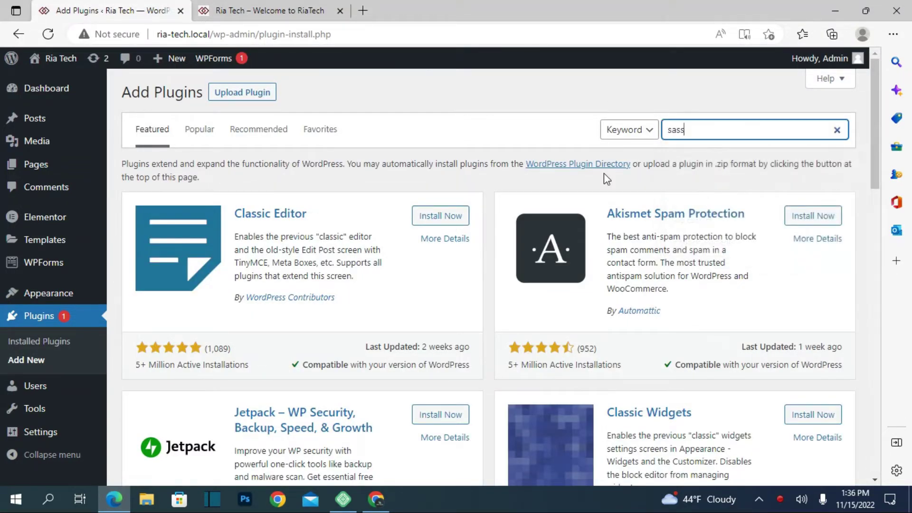
pyautogui.write('s')
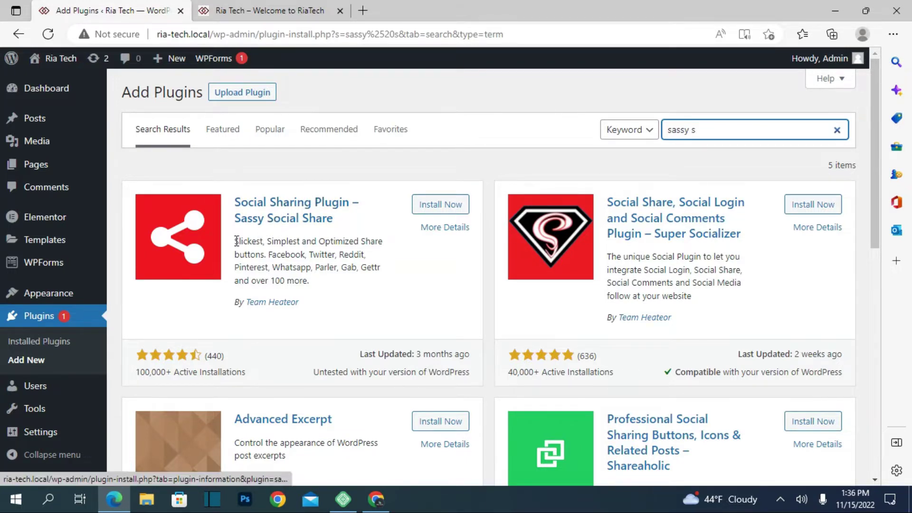
pyautogui.click(442, 206)
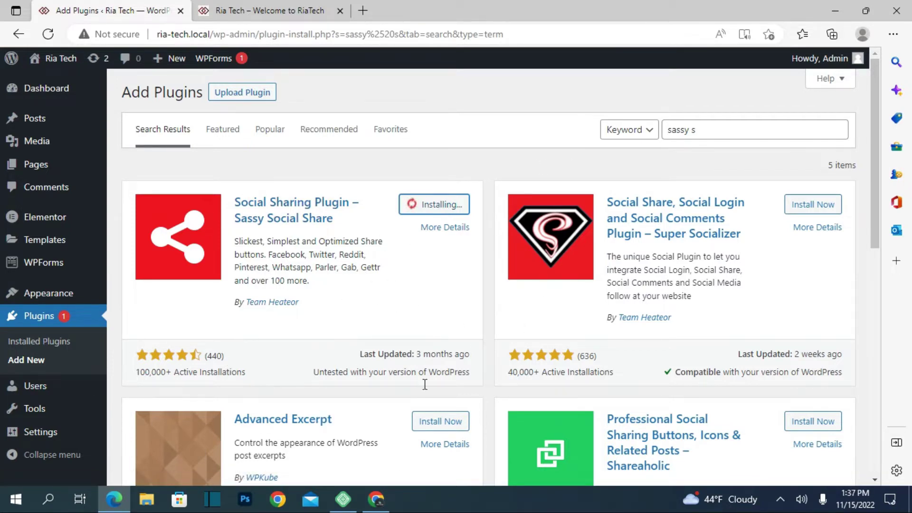
pyautogui.click(376, 499)
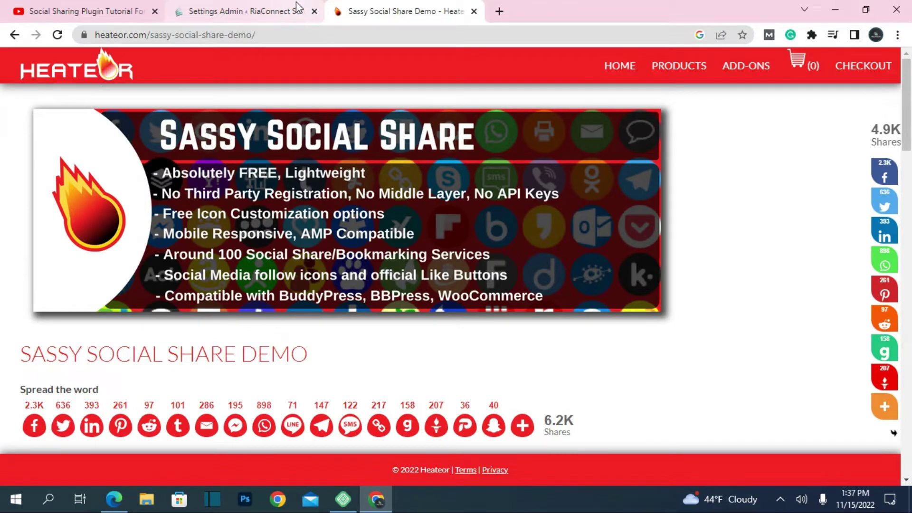
# Google 'sassy social share plugin' in a new tab, open its wordpress.org page, then minimize Chrome.
pyautogui.click(498, 10)
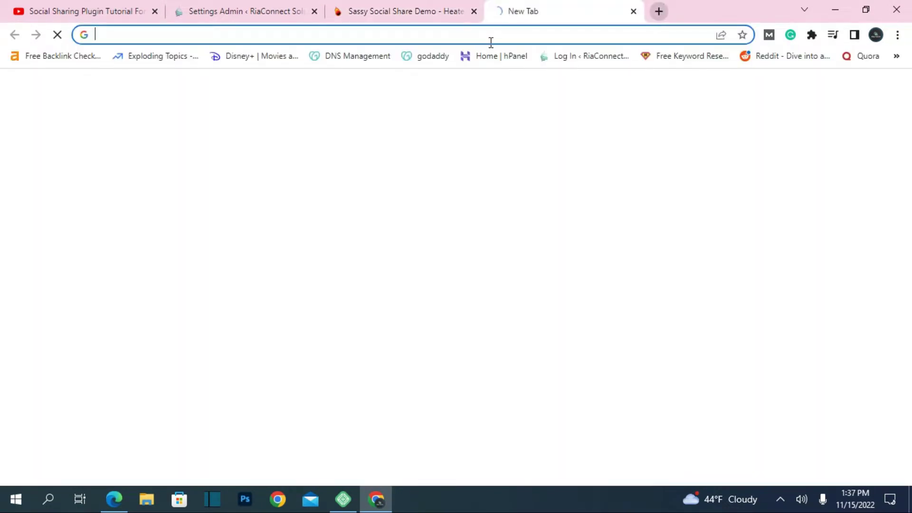
pyautogui.click(384, 284)
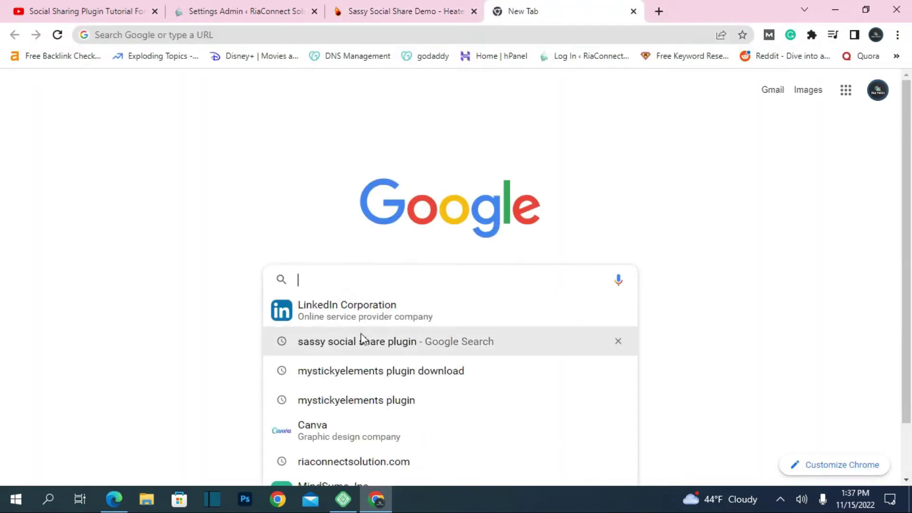
pyautogui.click(343, 354)
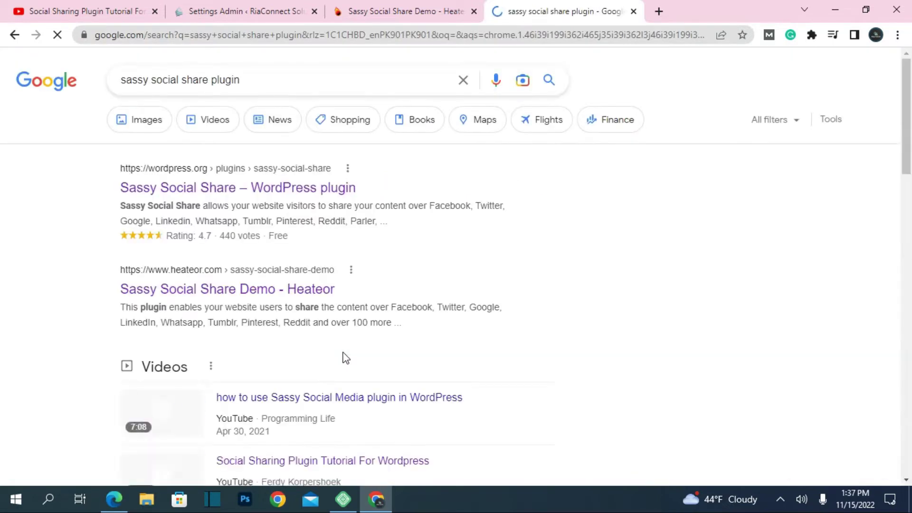
pyautogui.click(319, 190)
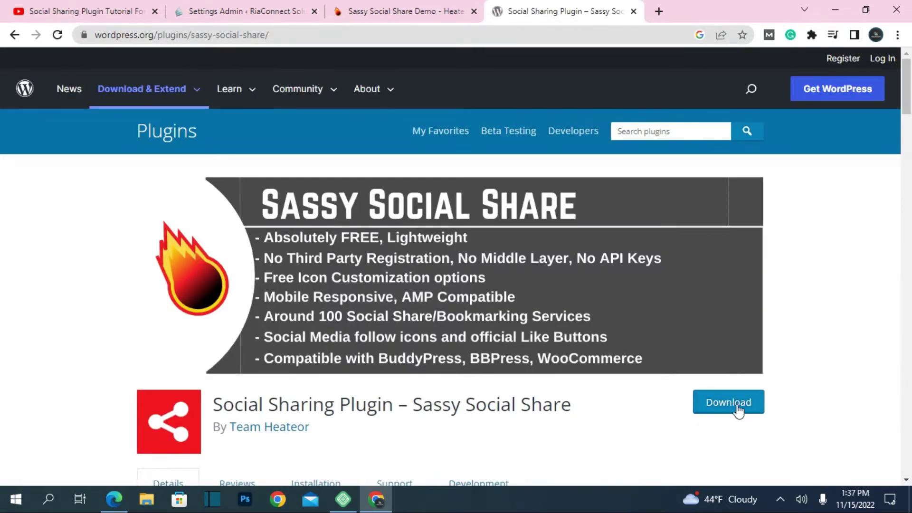
pyautogui.click(826, 6)
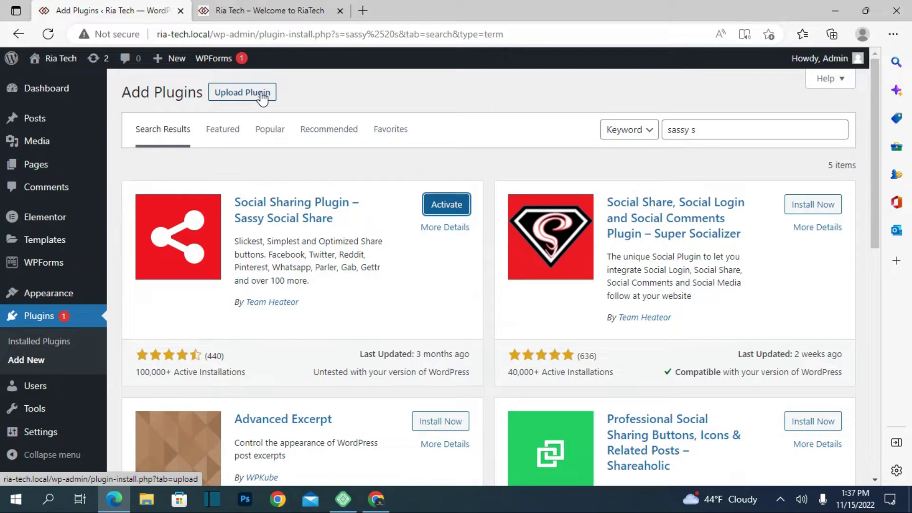
# Activate Sassy Social Share and open its settings from the admin sidebar.
pyautogui.click(468, 209)
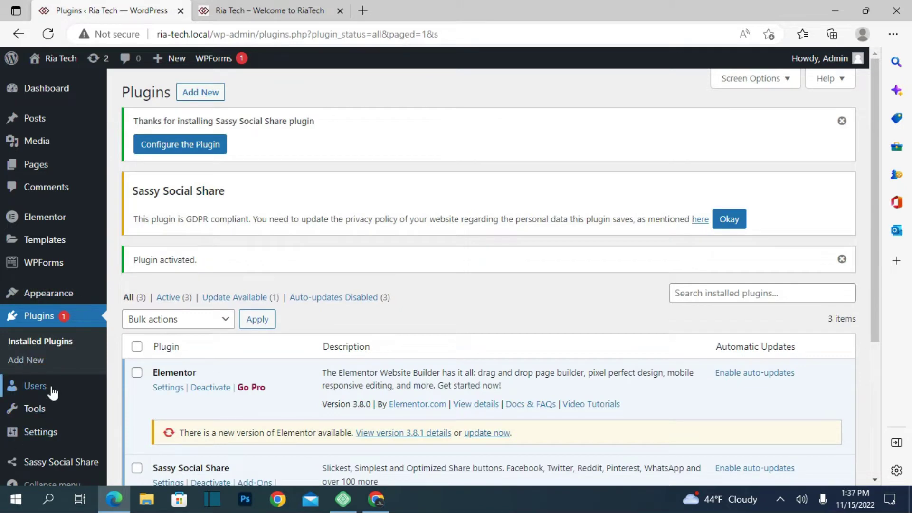
pyautogui.scroll(-1, 50, 392)
pyautogui.scroll(-3, 47, 393)
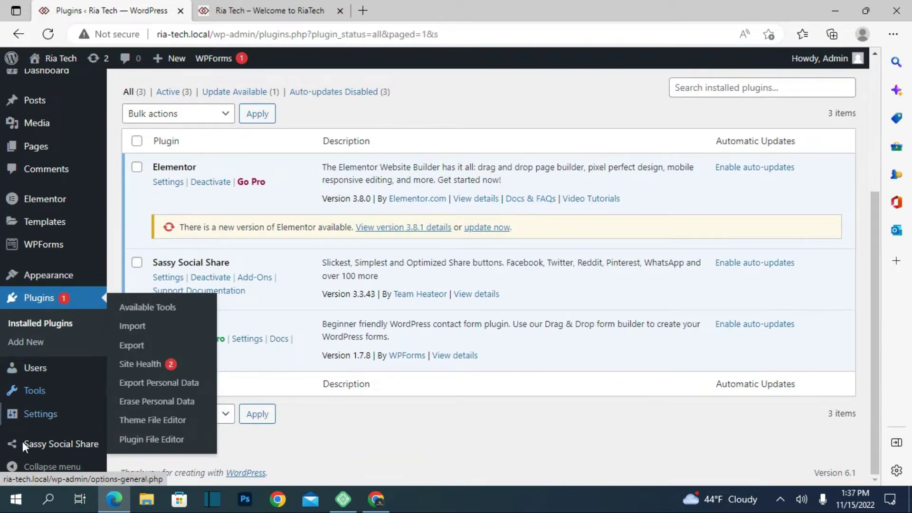
pyautogui.click(68, 452)
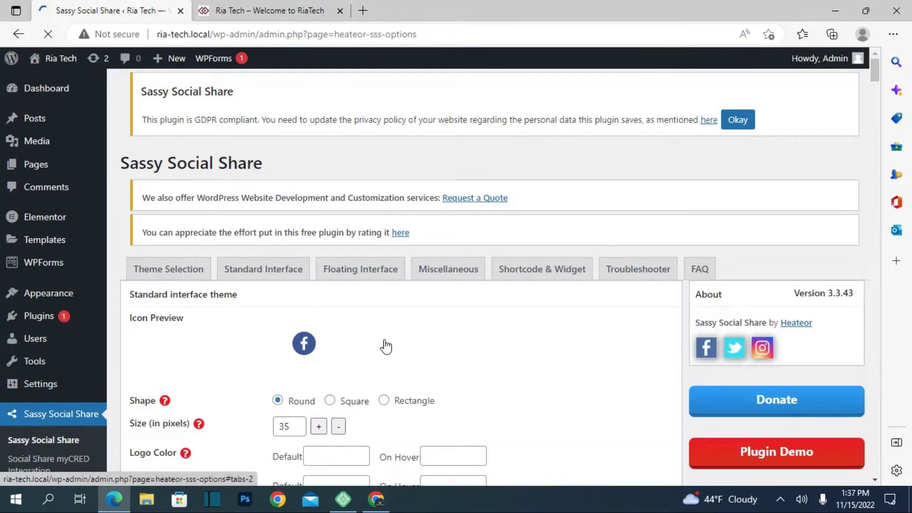
# Dismiss the development services and plugin rating notices.
pyautogui.scroll(-3, 424, 306)
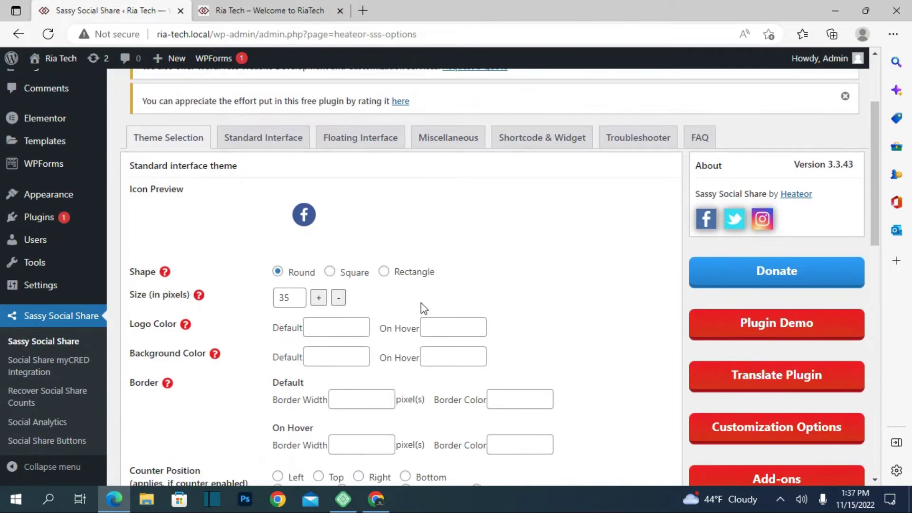
pyautogui.scroll(2, 420, 303)
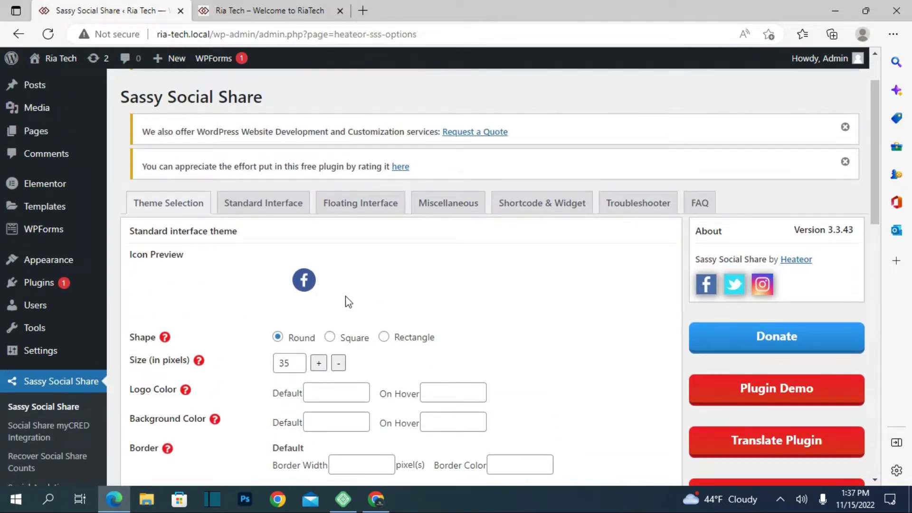
pyautogui.click(844, 127)
pyautogui.click(844, 127)
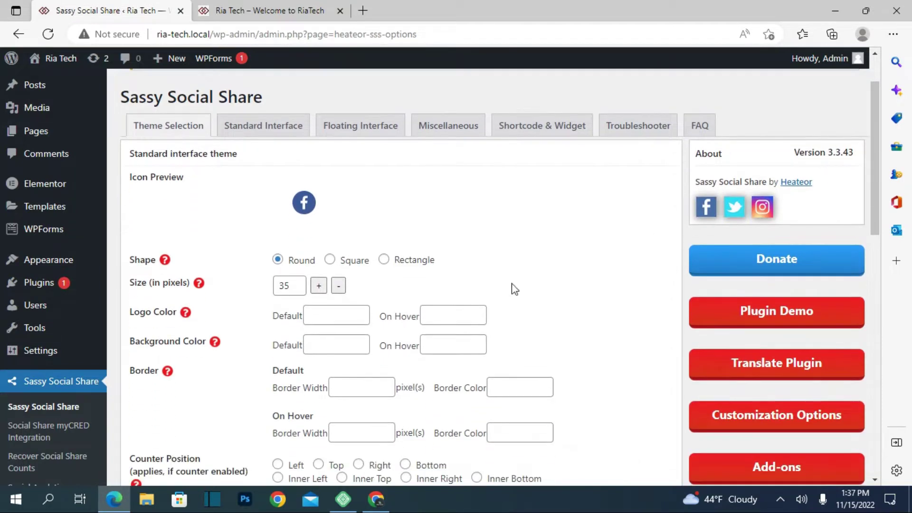
pyautogui.scroll(-4, 521, 233)
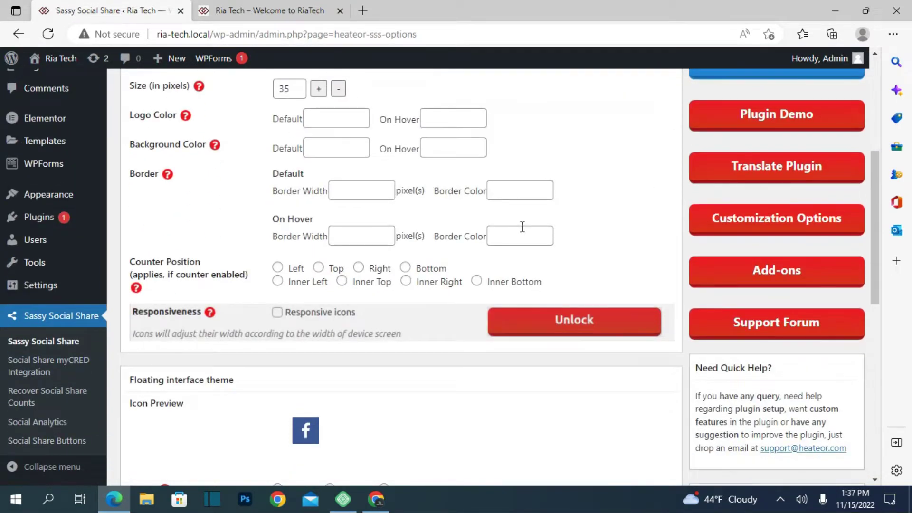
pyautogui.scroll(3, 521, 230)
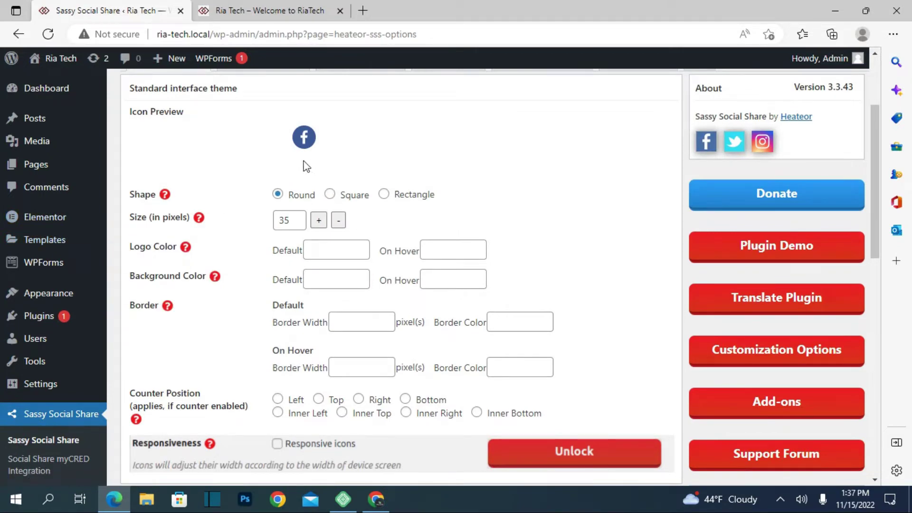
# Preview the Square and Rectangle shapes, keep Round, and shrink the icon size from 35 to 31 pixels.
pyautogui.click(330, 195)
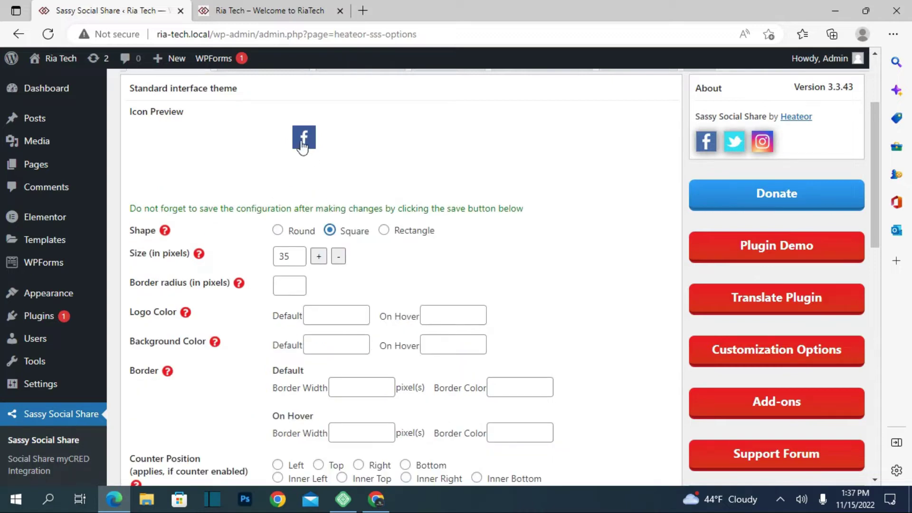
pyautogui.click(383, 230)
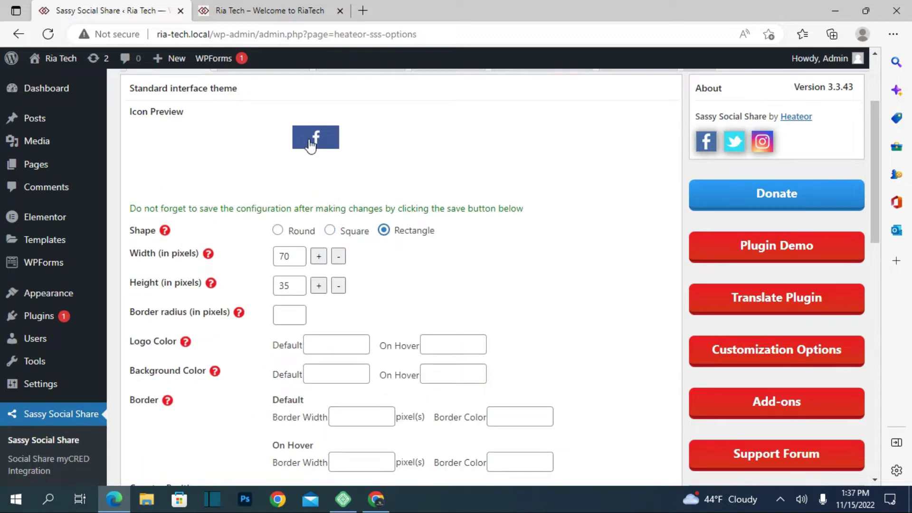
pyautogui.click(278, 230)
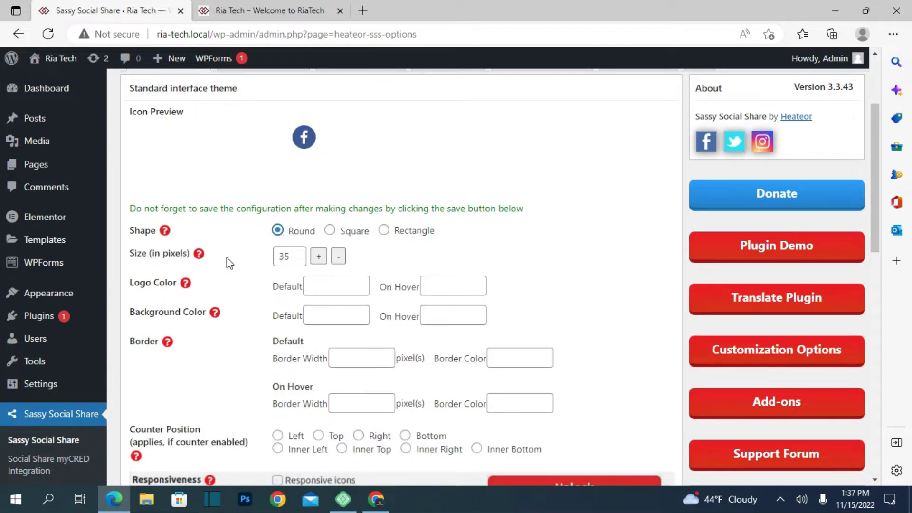
pyautogui.click(337, 257)
pyautogui.click(337, 257)
pyautogui.click(338, 255)
pyautogui.click(337, 254)
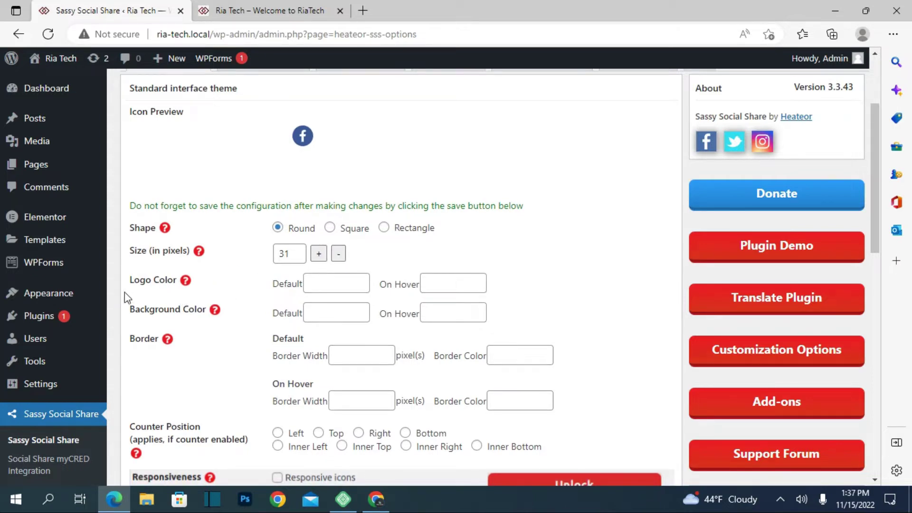
pyautogui.click(341, 275)
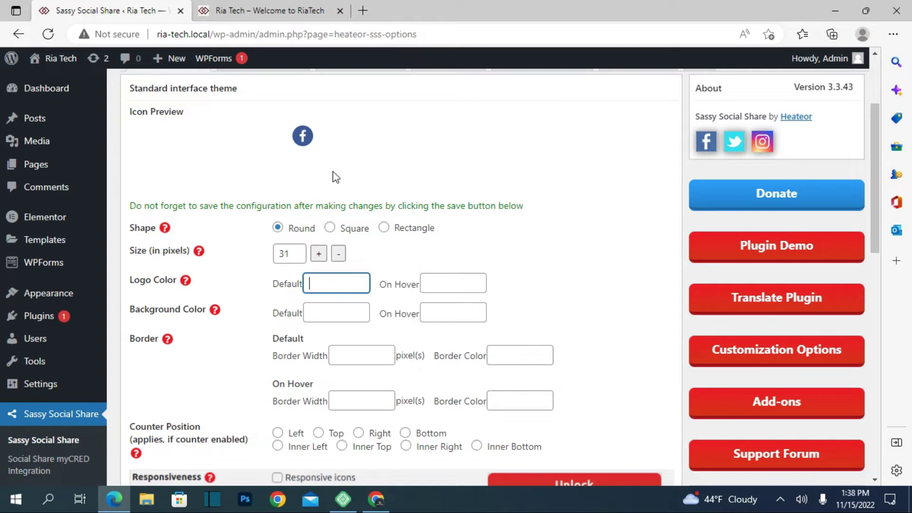
# Clear 'pink' from the default background colour and set the on-hover background colour to blue.
pyautogui.click(453, 287)
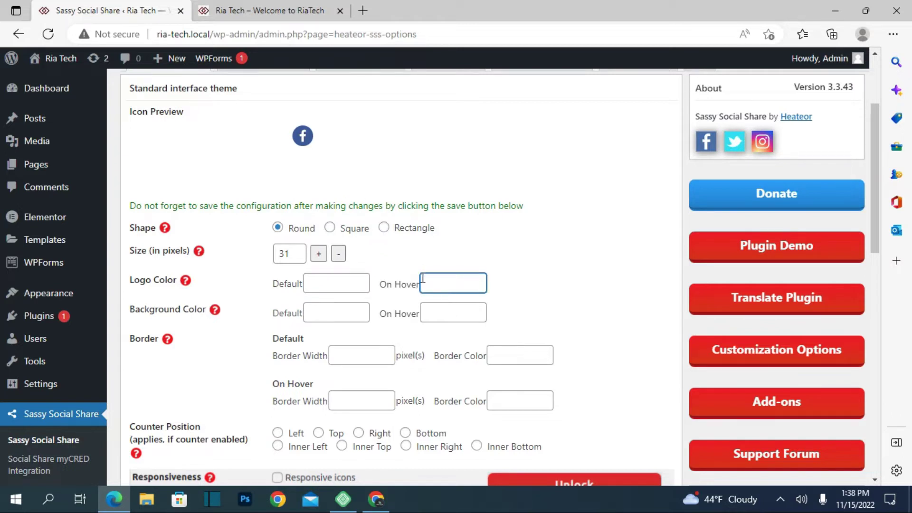
pyautogui.click(343, 313)
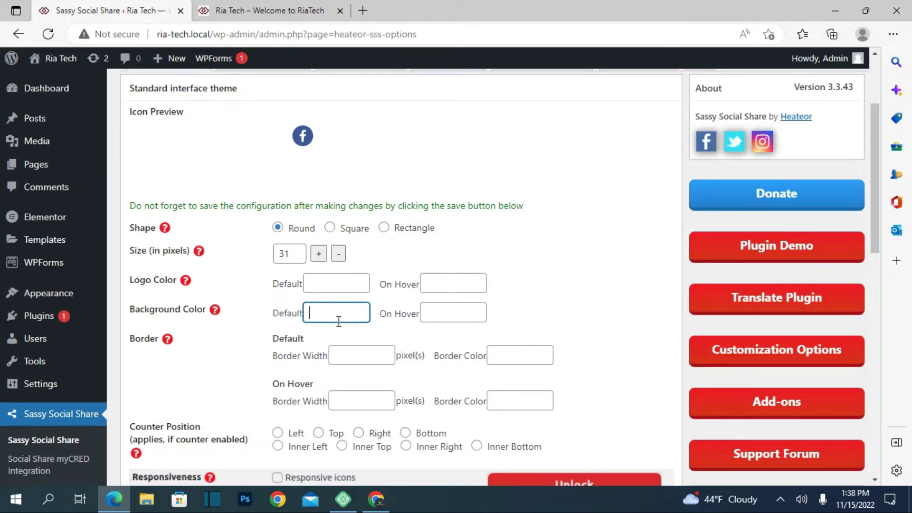
pyautogui.write('nk')
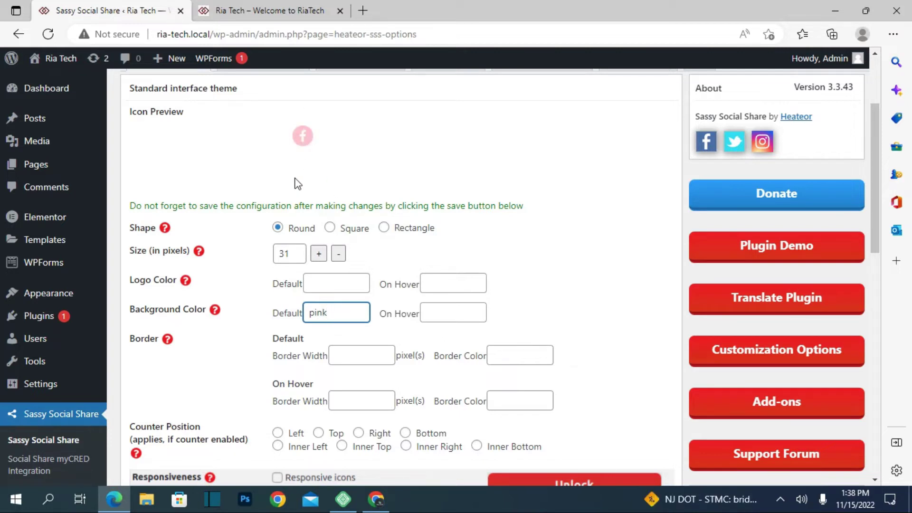
pyautogui.press('BackSpace')
pyautogui.press('BackSpace')
pyautogui.press('BackSpace')
pyautogui.click(445, 309)
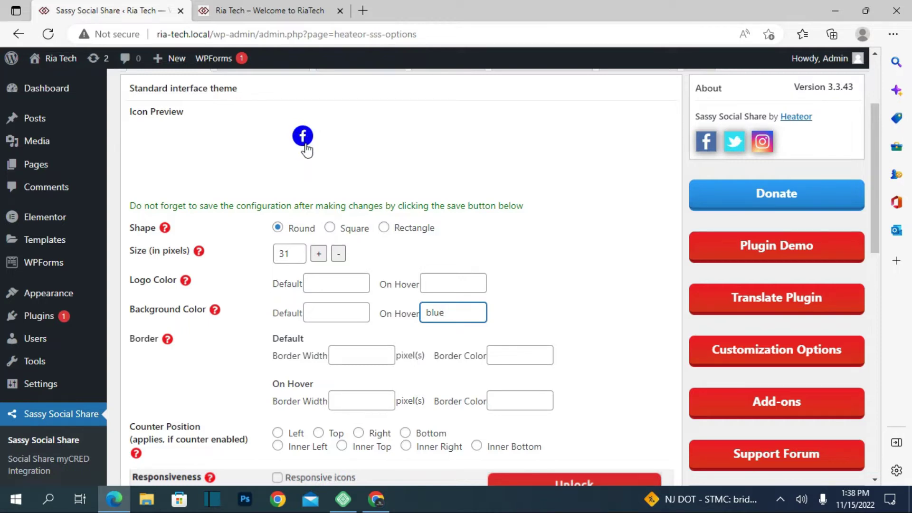
pyautogui.scroll(-1, 451, 216)
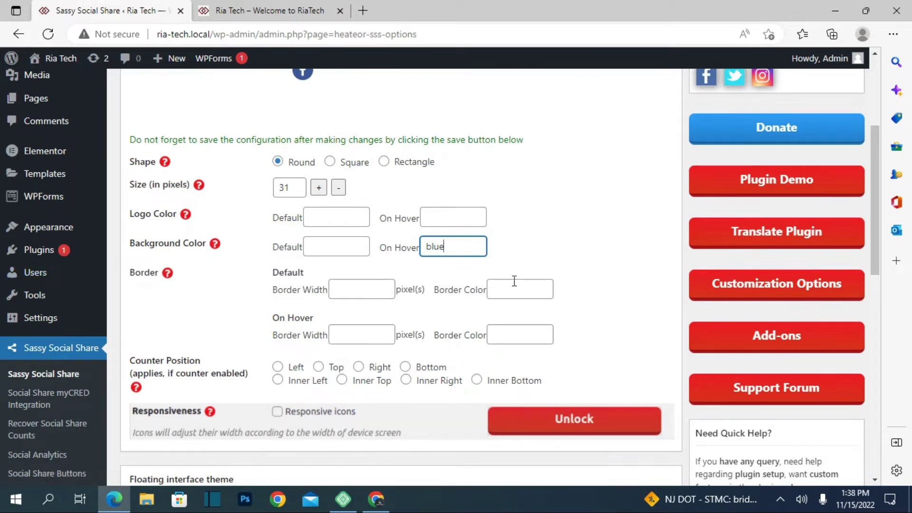
pyautogui.scroll(-3, 328, 287)
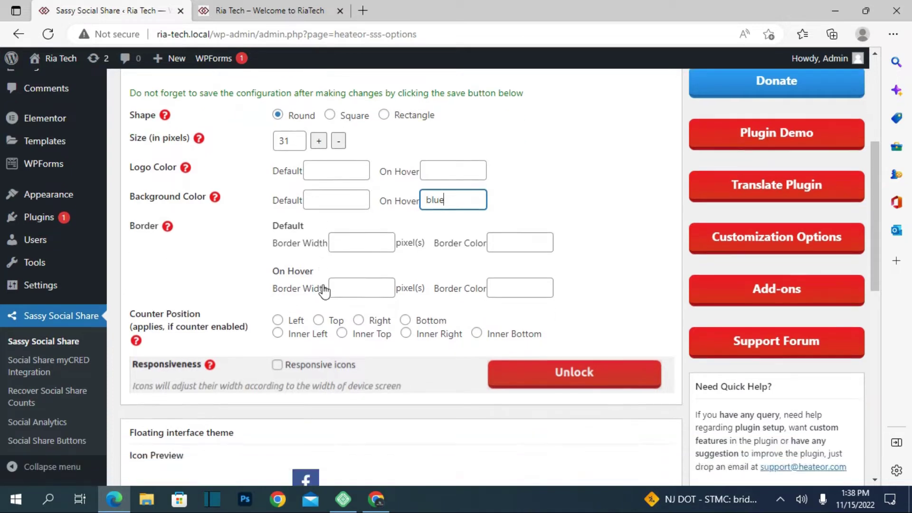
# Set the floating icons' border radius to 20 pixels and save the settings.
pyautogui.scroll(-1, 324, 291)
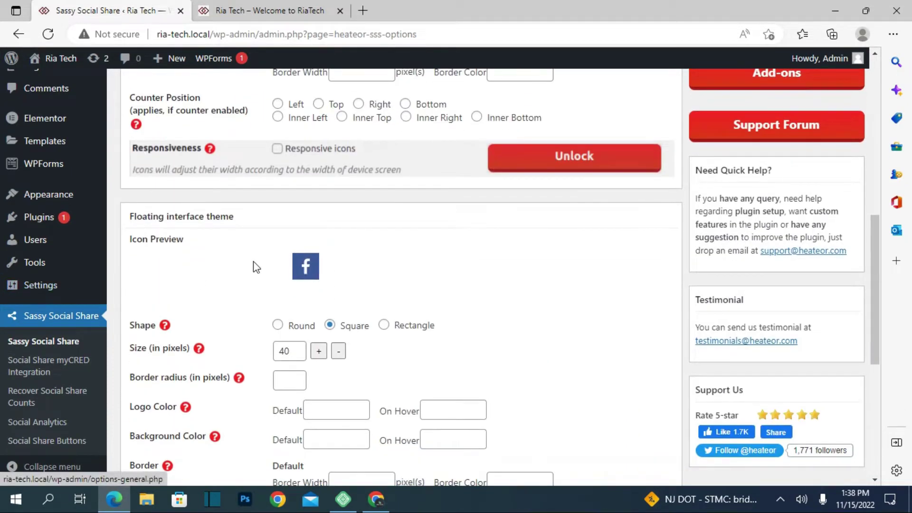
pyautogui.scroll(-2, 357, 280)
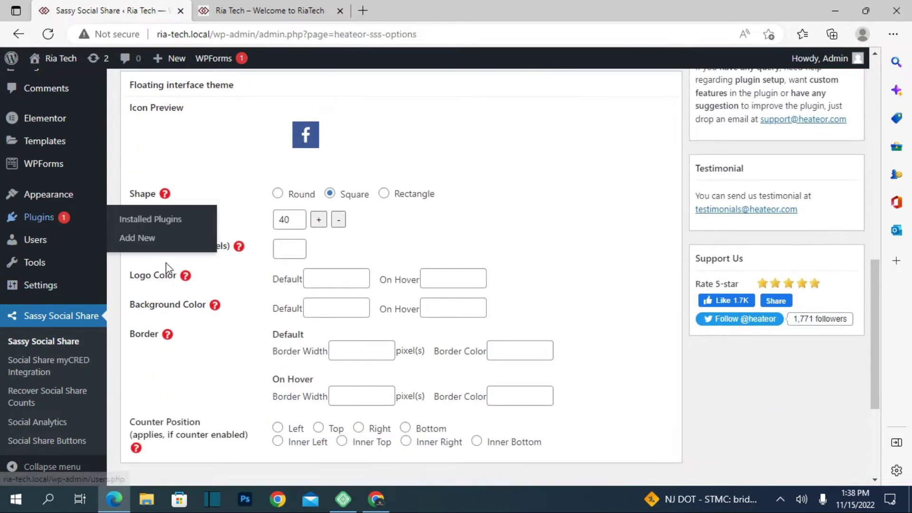
pyautogui.click(281, 249)
pyautogui.write('20')
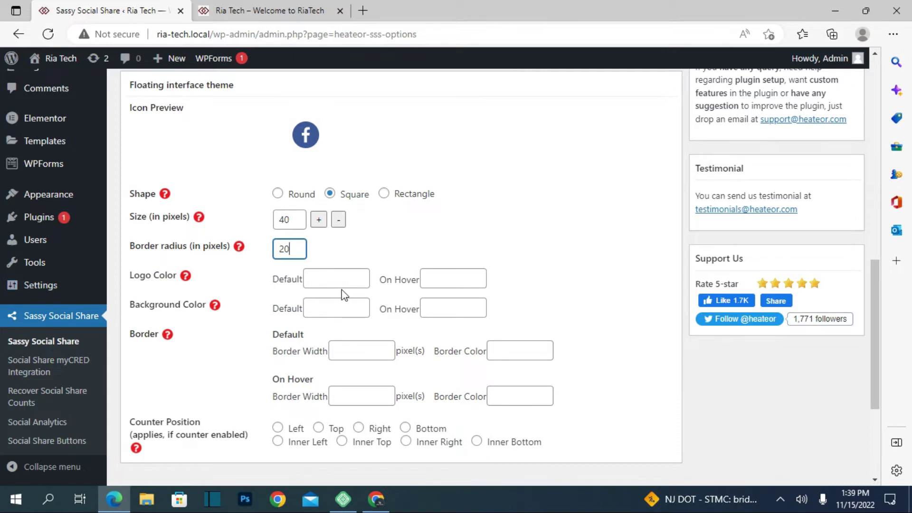
pyautogui.scroll(-4, 388, 287)
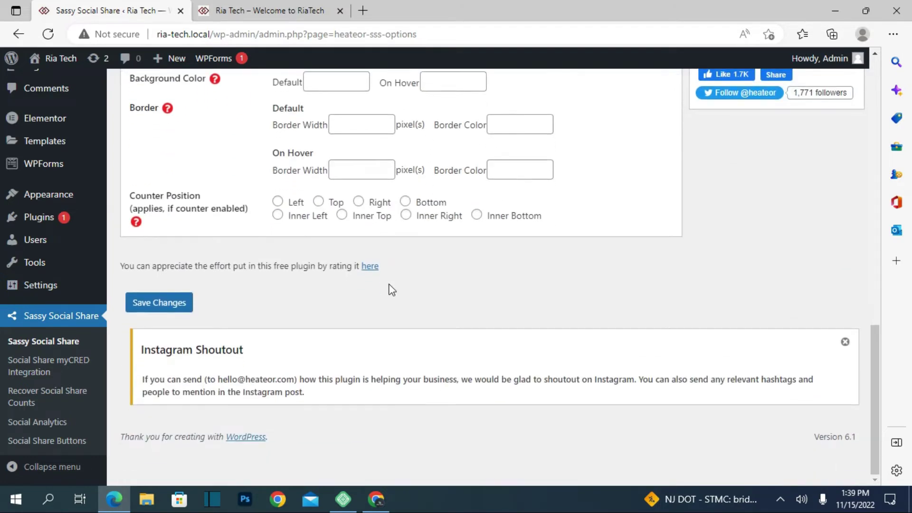
pyautogui.click(179, 312)
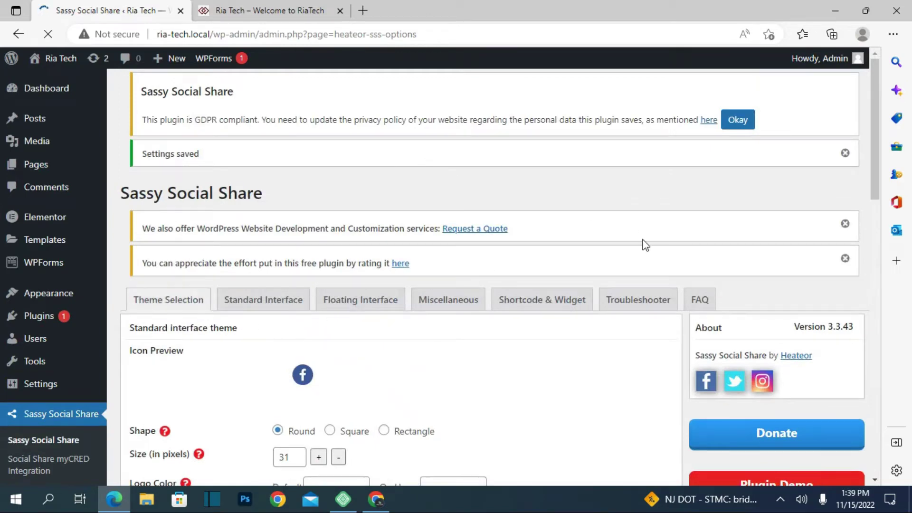
# In the Standard Interface options, tick Instagram and untick Pinterest under Select Sharing Services.
pyautogui.click(260, 303)
pyautogui.scroll(-10, 277, 347)
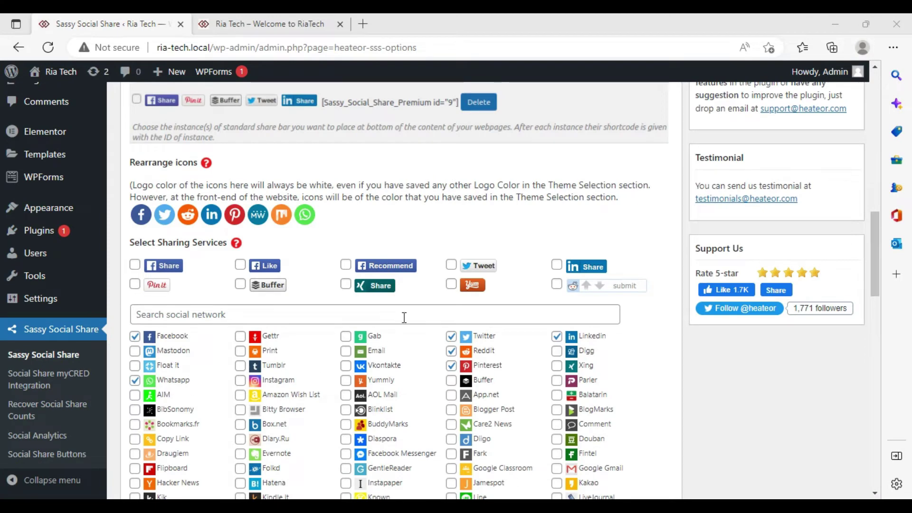
pyautogui.scroll(-3, 417, 313)
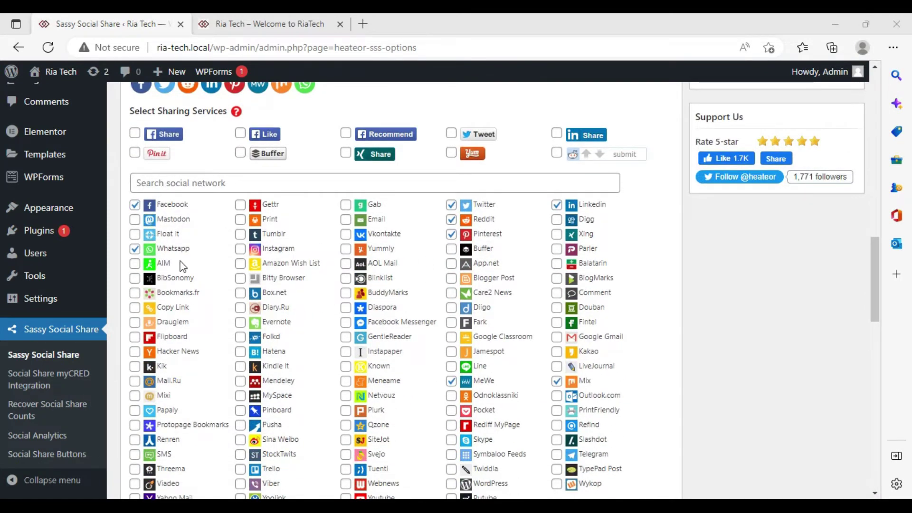
pyautogui.click(240, 250)
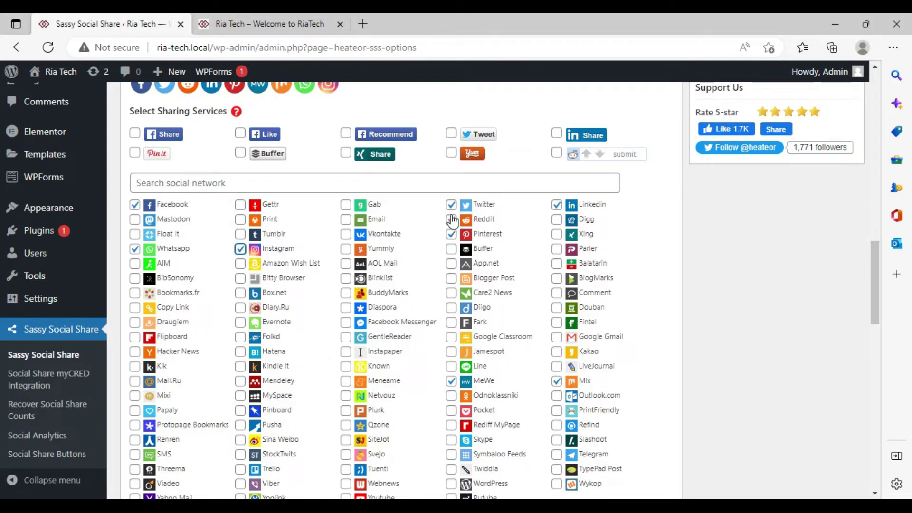
pyautogui.click(452, 233)
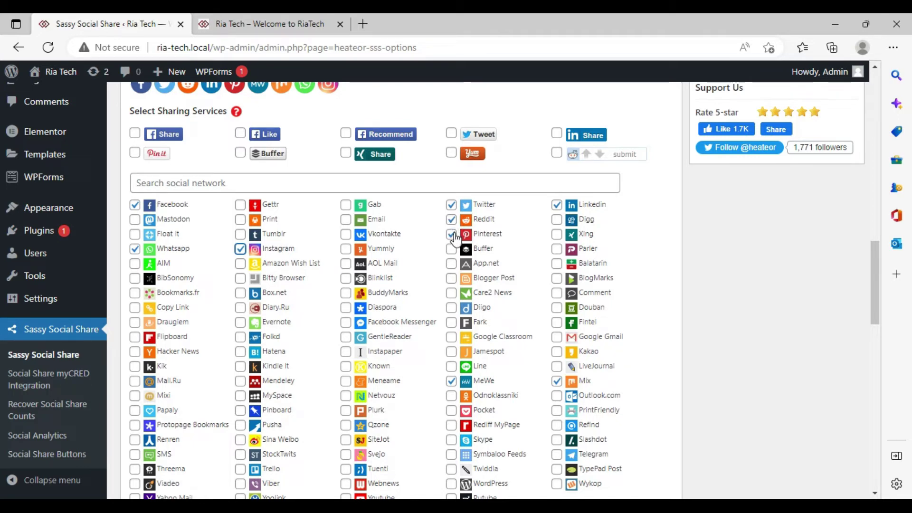
pyautogui.click(451, 233)
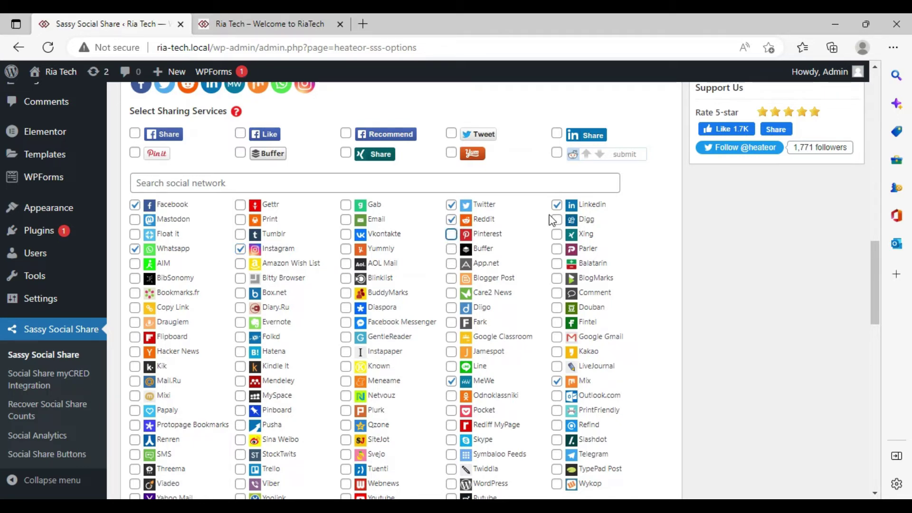
pyautogui.scroll(-5, 541, 214)
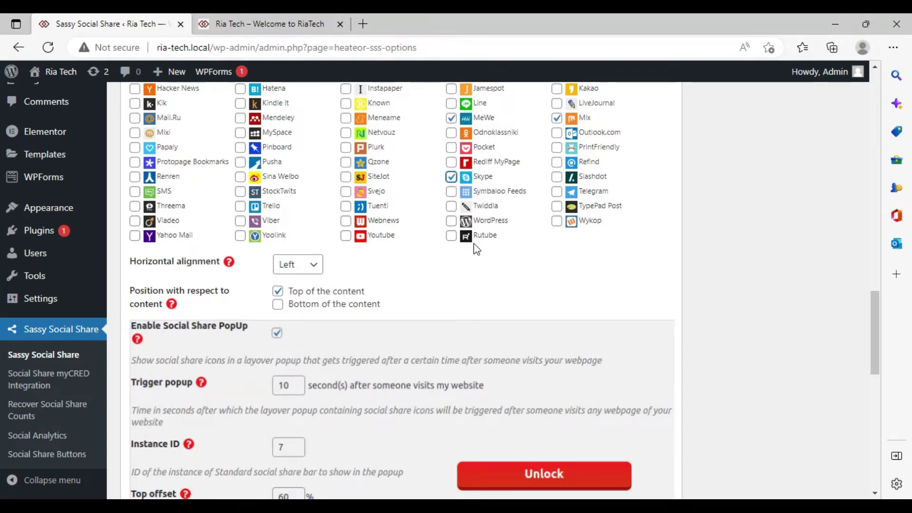
pyautogui.scroll(-3, 474, 243)
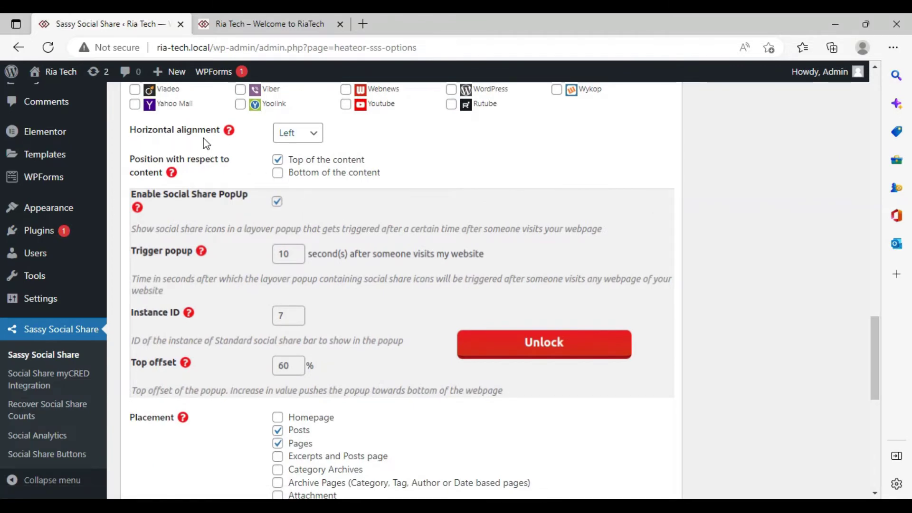
# Place the standard share bar on Homepage and Pages instead of Posts, then save.
pyautogui.click(311, 135)
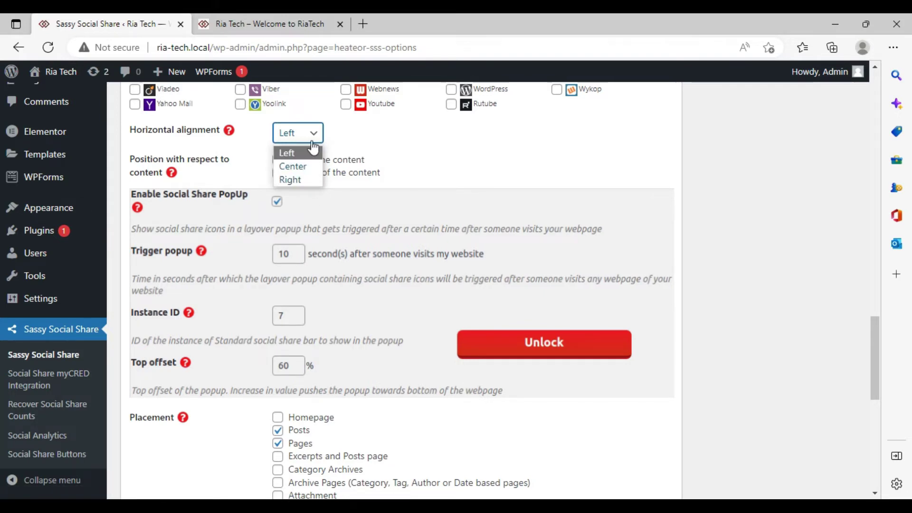
pyautogui.scroll(-7, 429, 156)
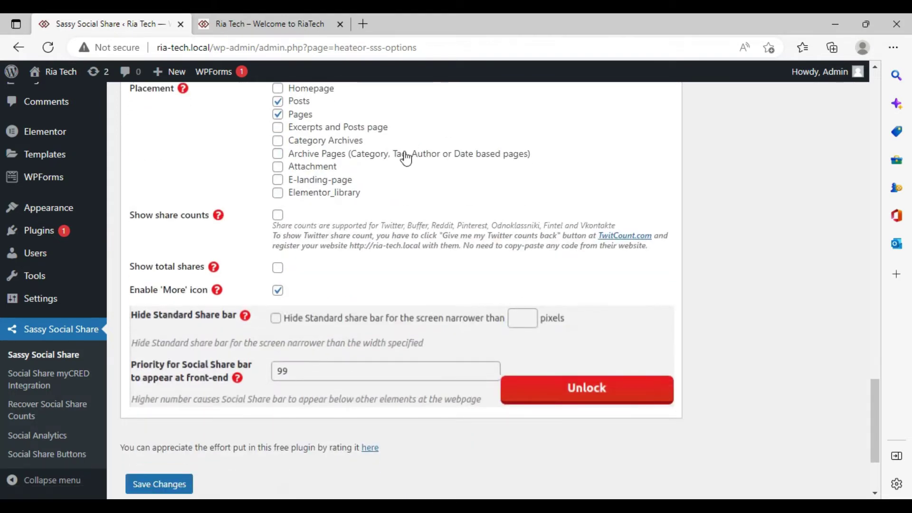
pyautogui.scroll(3, 287, 202)
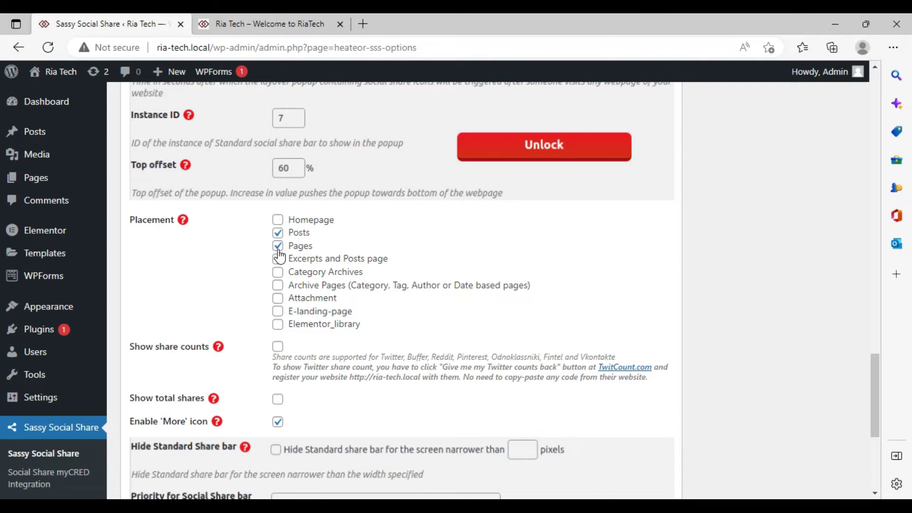
pyautogui.click(277, 219)
pyautogui.click(278, 232)
pyautogui.moveTo(278, 246); pyautogui.dragTo(278, 235)
pyautogui.scroll(-4, 352, 265)
pyautogui.scroll(-2, 339, 261)
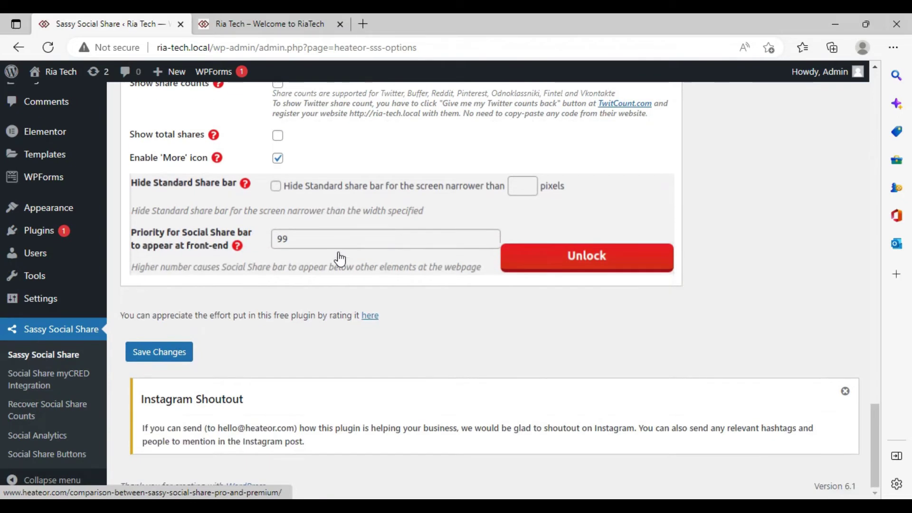
pyautogui.click(193, 353)
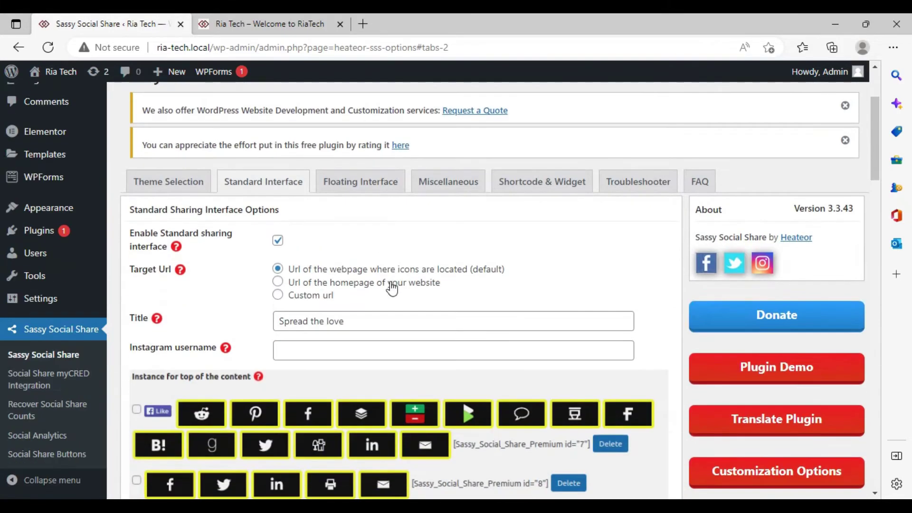
# Browse the Floating Interface options, then switch to the Ria Tech homepage tab.
pyautogui.click(364, 181)
pyautogui.scroll(-2, 393, 237)
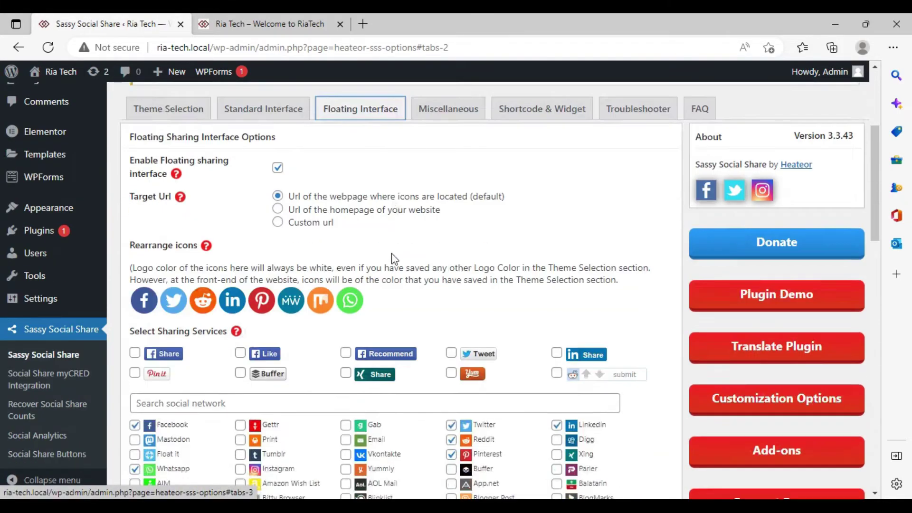
pyautogui.scroll(-15, 392, 259)
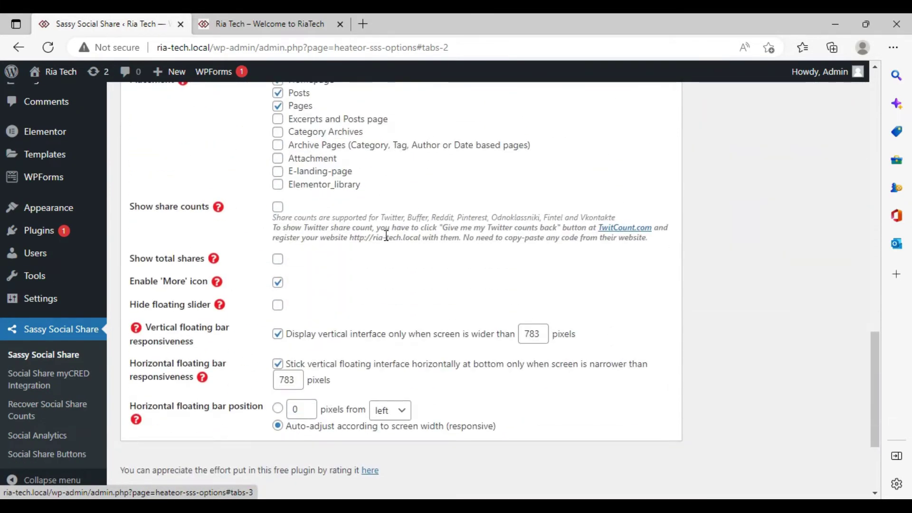
pyautogui.click(214, 23)
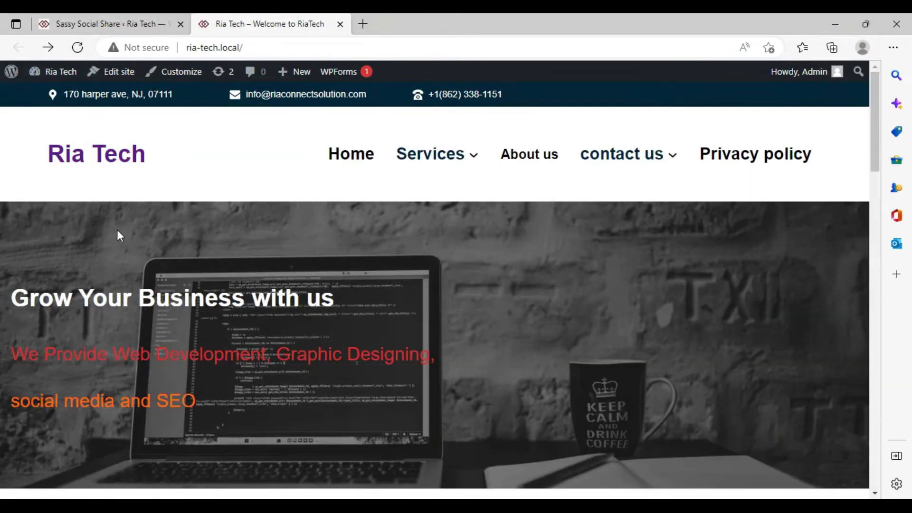
# Scroll the Ria Tech homepage and open the Privacy policy page.
pyautogui.scroll(-5, 167, 226)
pyautogui.scroll(-9, 167, 226)
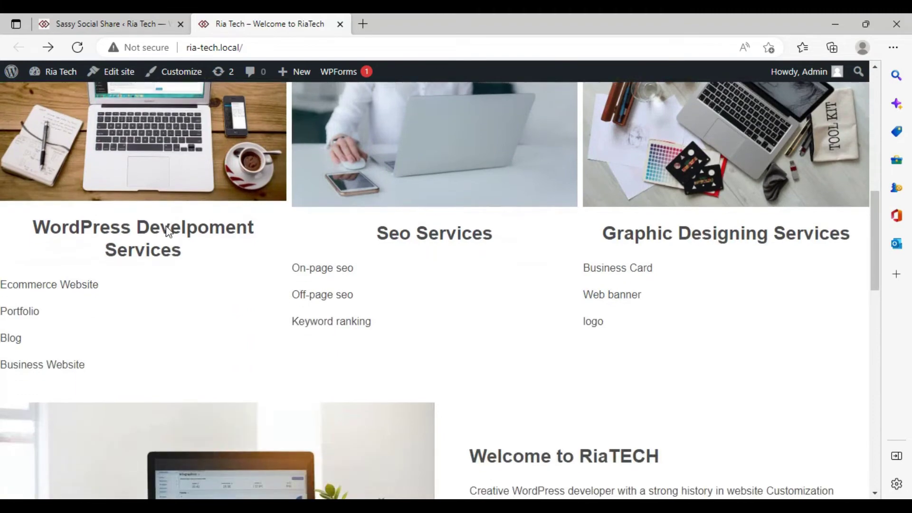
pyautogui.scroll(7, 167, 227)
pyautogui.scroll(10, 166, 226)
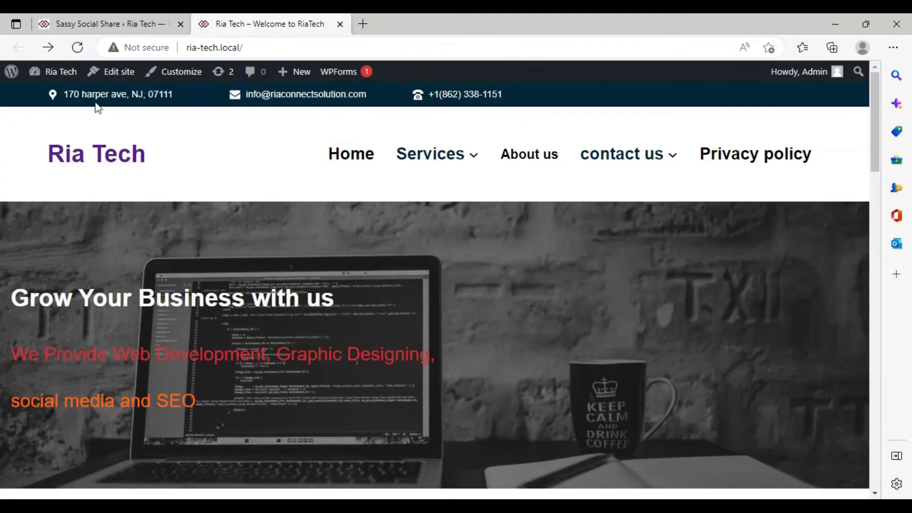
pyautogui.click(48, 47)
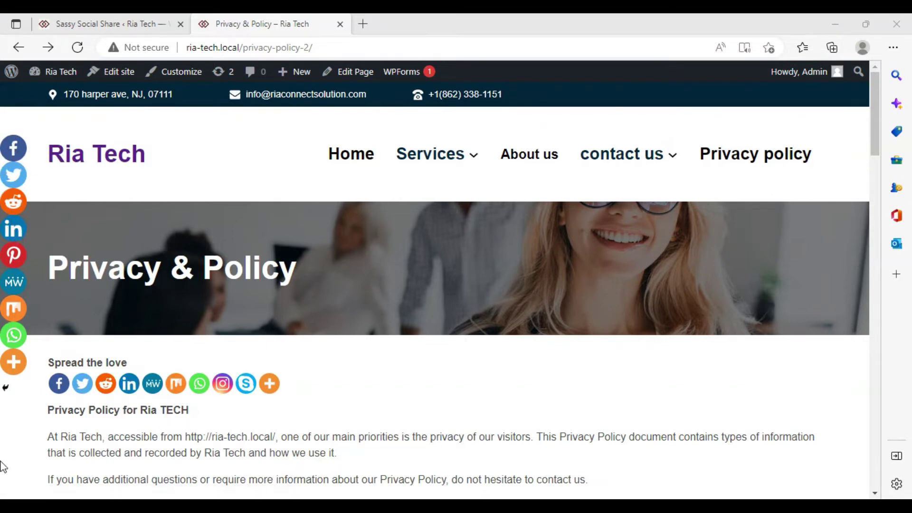
# Test the Facebook share icon, close its tab, and return to the Sassy Social Share settings.
pyautogui.click(59, 391)
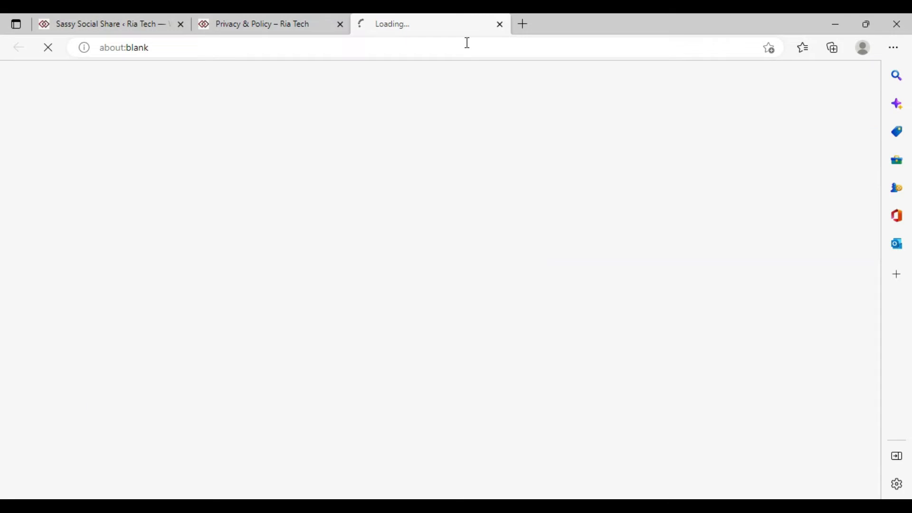
pyautogui.click(500, 23)
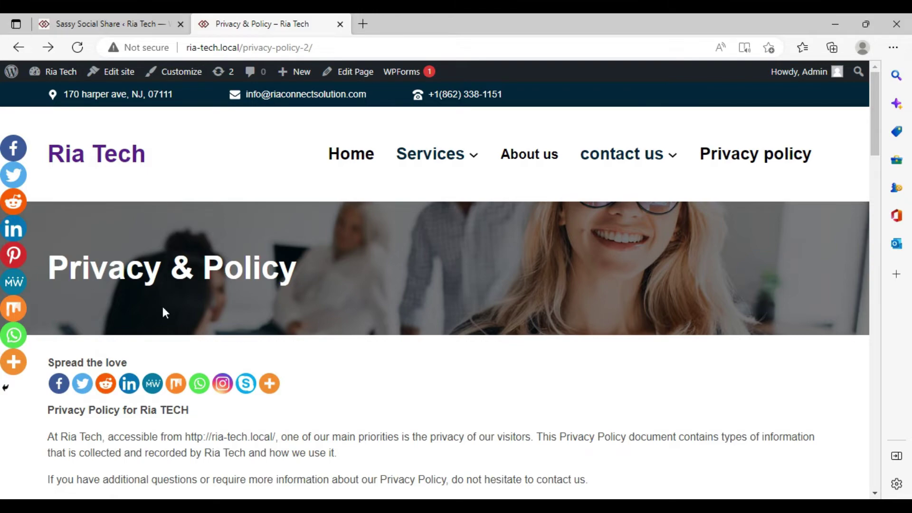
pyautogui.click(137, 23)
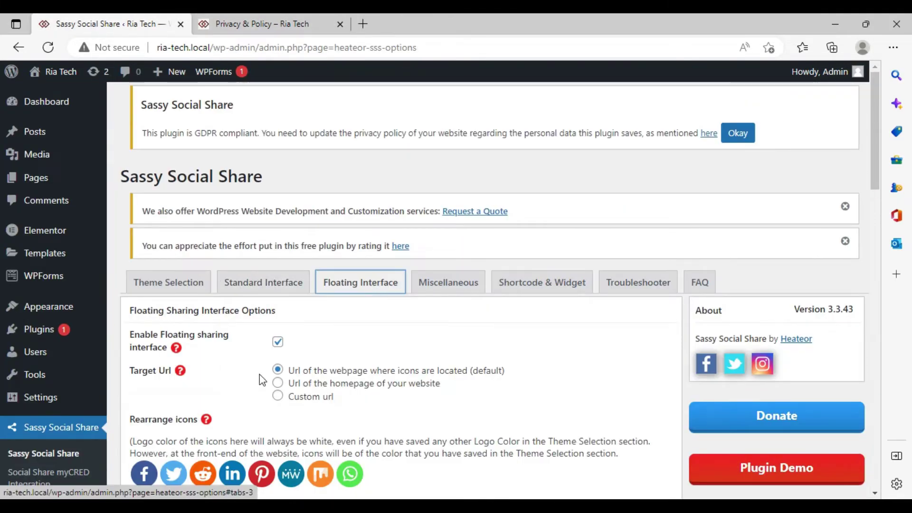
# Add Facebook Share, Facebook Like, Recommend, Tweet and LinkedIn Share buttons to the floating bar.
pyautogui.scroll(-5, 261, 379)
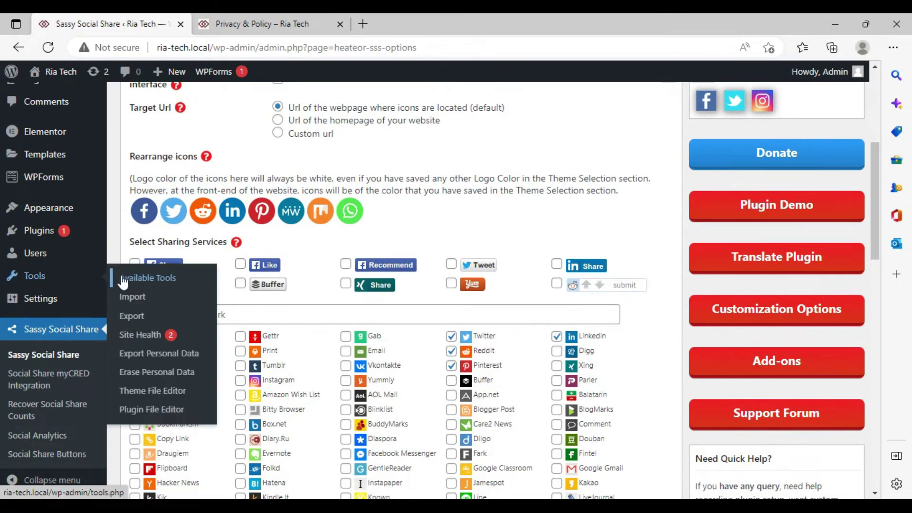
pyautogui.click(134, 265)
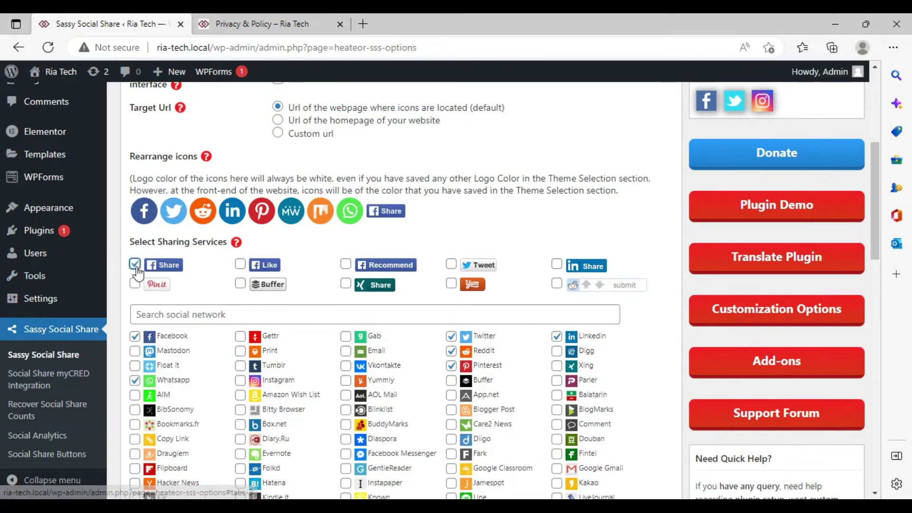
pyautogui.click(240, 265)
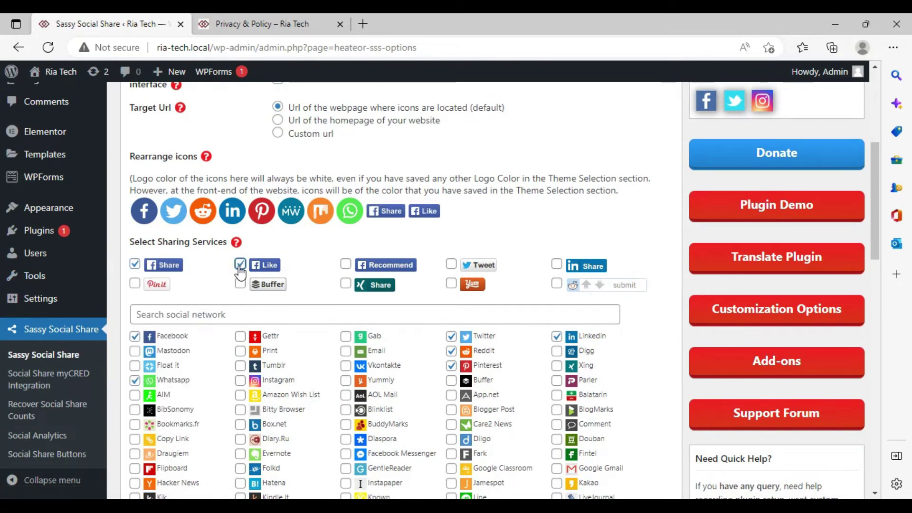
pyautogui.click(346, 266)
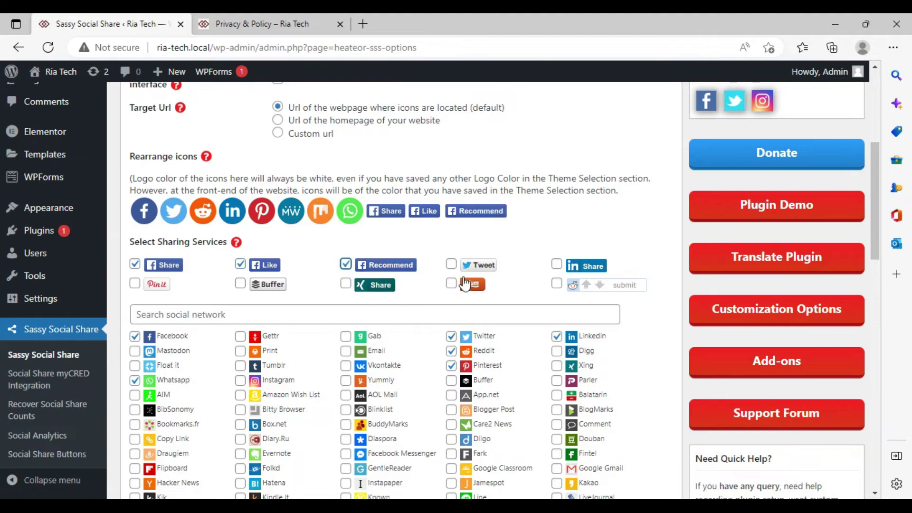
pyautogui.click(450, 265)
pyautogui.click(557, 265)
# Uncheck Reddit, Pinterest and LinkedIn in the floating bar services and save the settings.
pyautogui.scroll(-10, 406, 300)
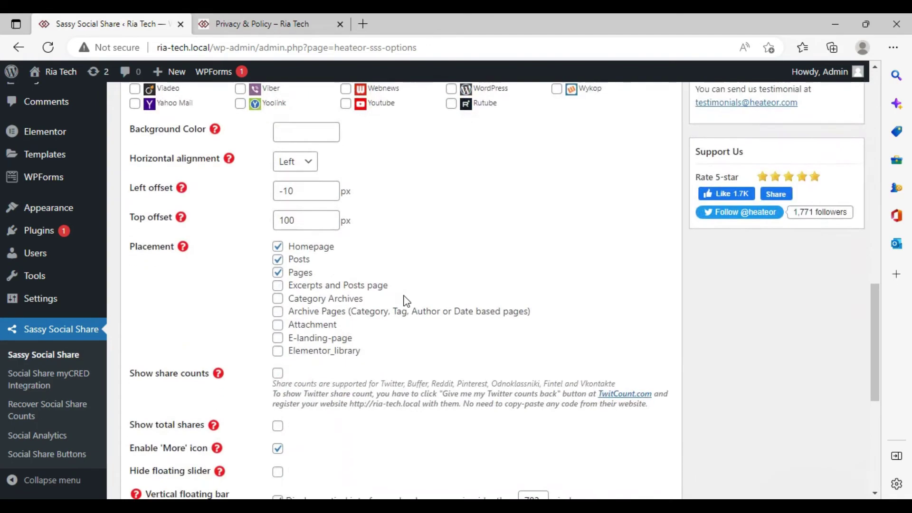
pyautogui.scroll(10, 406, 300)
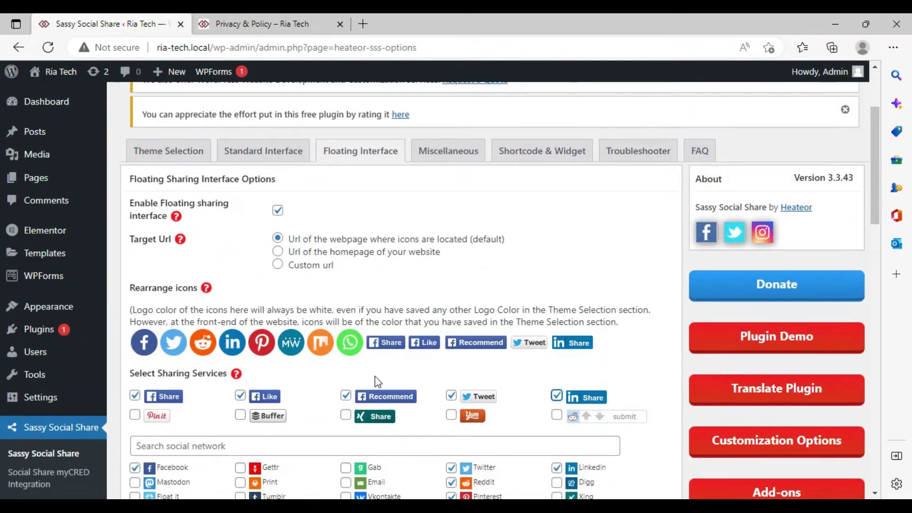
pyautogui.scroll(-3, 375, 376)
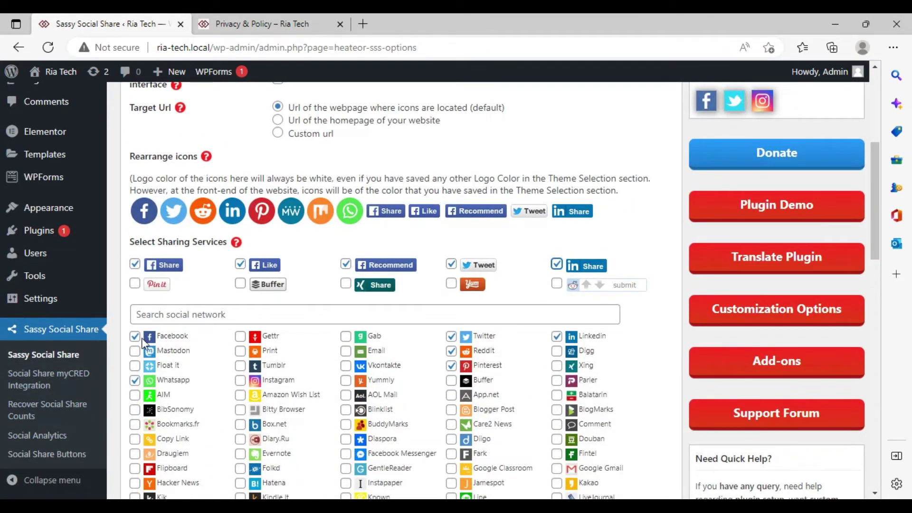
pyautogui.click(452, 352)
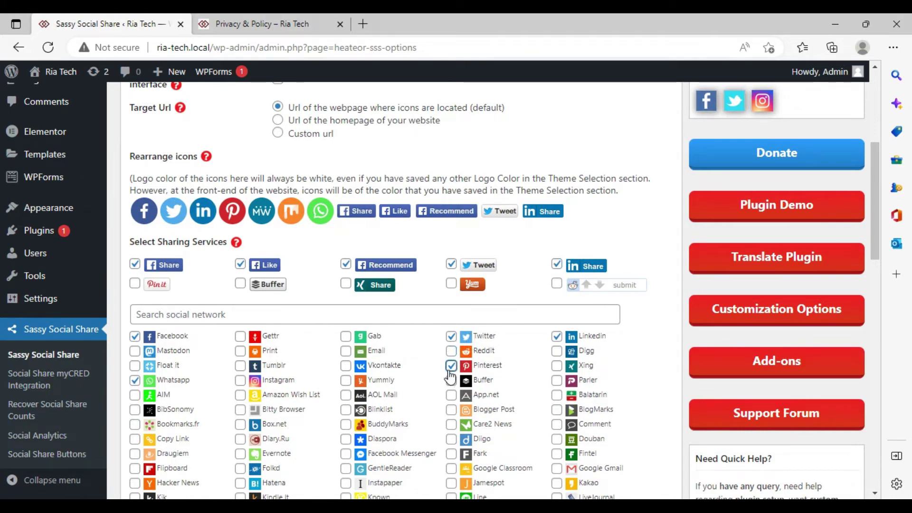
pyautogui.click(451, 367)
pyautogui.click(557, 337)
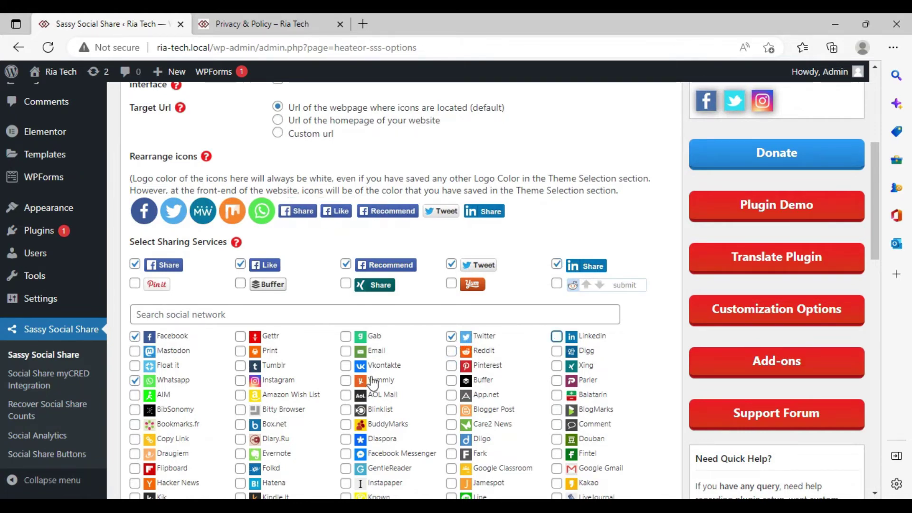
pyautogui.scroll(-4, 373, 382)
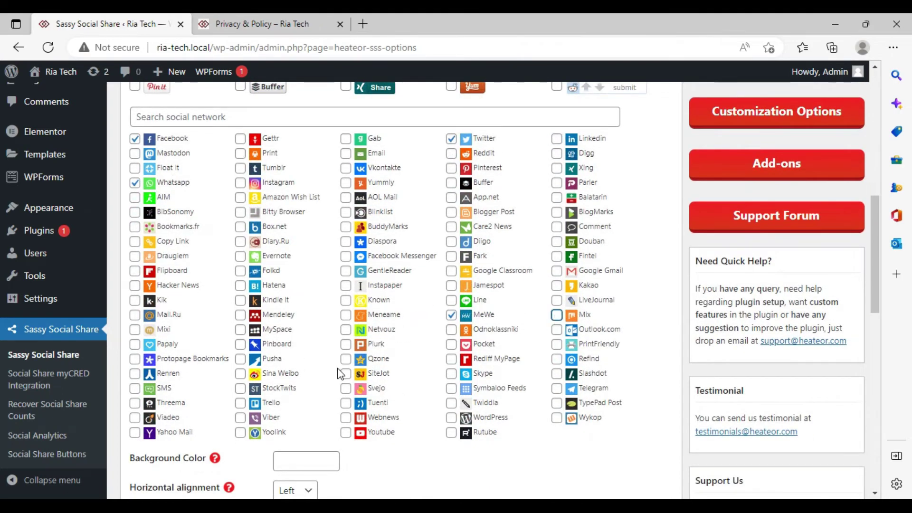
pyautogui.scroll(-13, 340, 374)
pyautogui.click(171, 354)
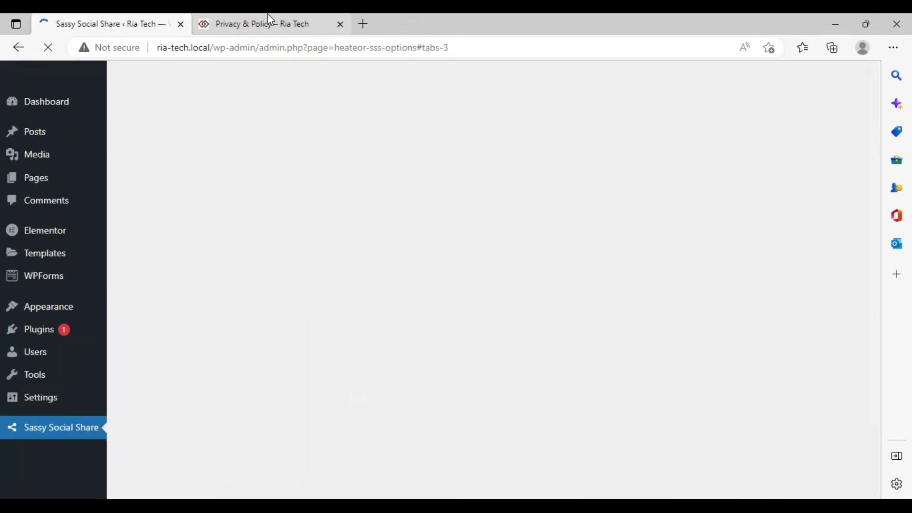
# Reload the Privacy & Policy page to view the trimmed floating bar, then return to Sassy Social Share.
pyautogui.click(270, 23)
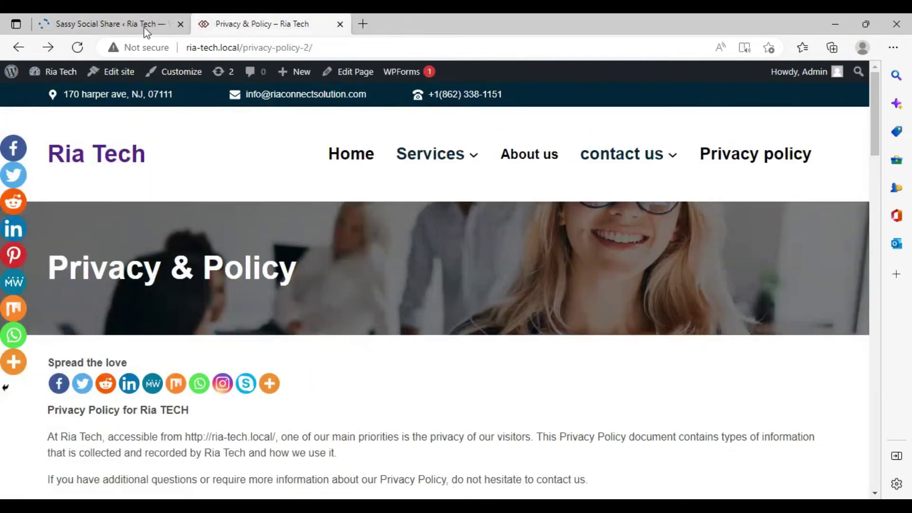
pyautogui.click(80, 48)
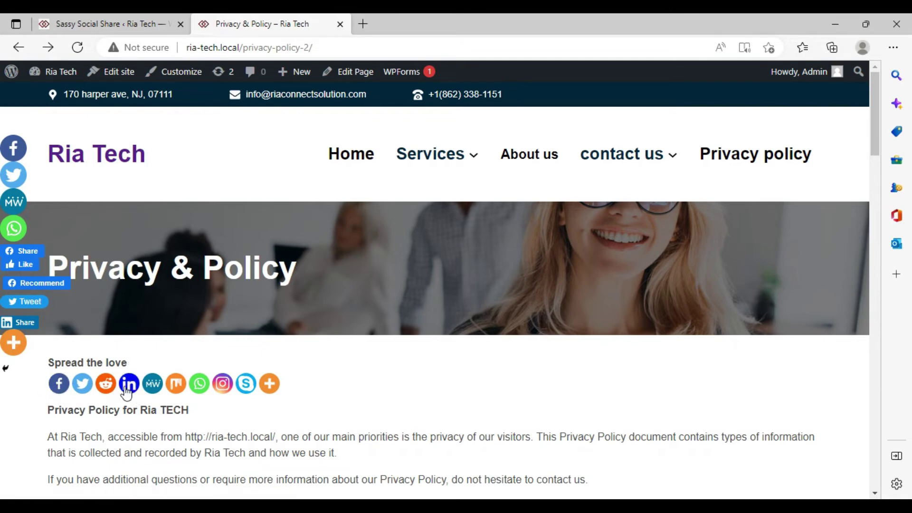
pyautogui.click(60, 23)
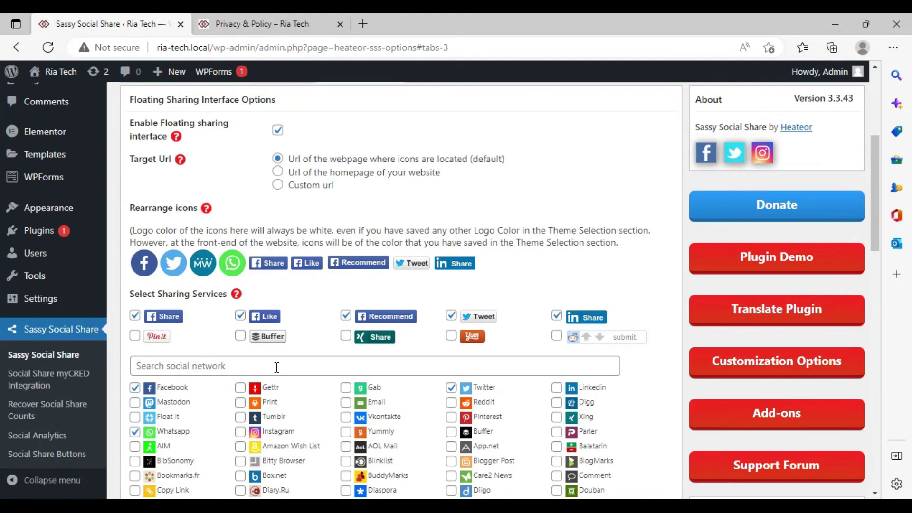
# In Theme Selection, set the Standard interface icon shape to Rectangle.
pyautogui.scroll(5, 277, 367)
pyautogui.click(155, 317)
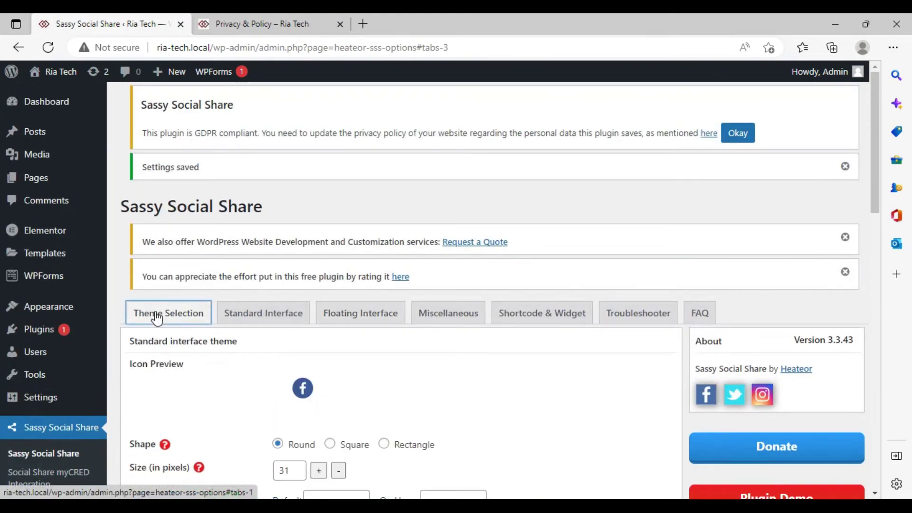
pyautogui.scroll(-10, 260, 380)
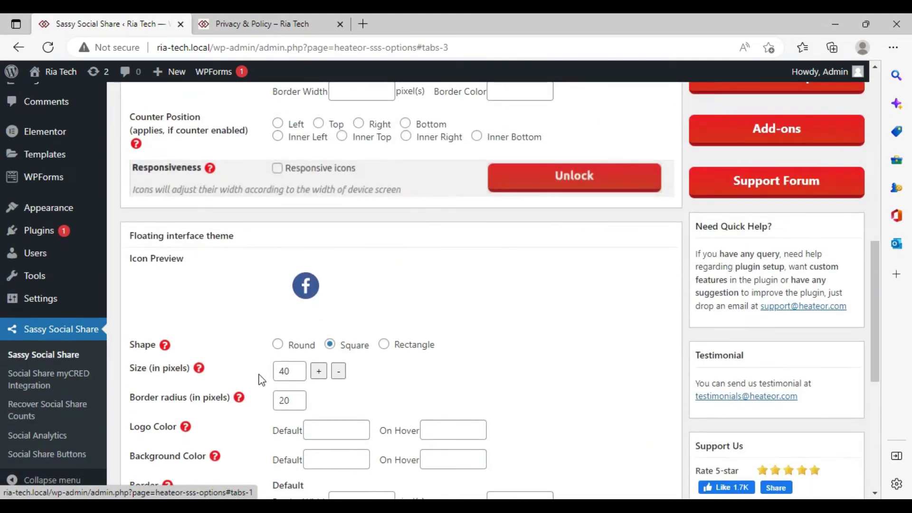
pyautogui.scroll(-4, 255, 378)
pyautogui.scroll(8, 254, 377)
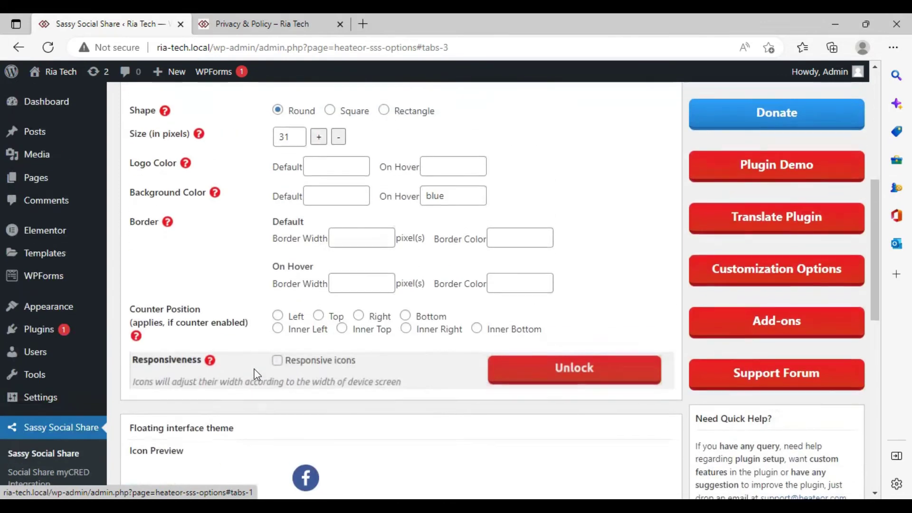
pyautogui.scroll(1, 339, 214)
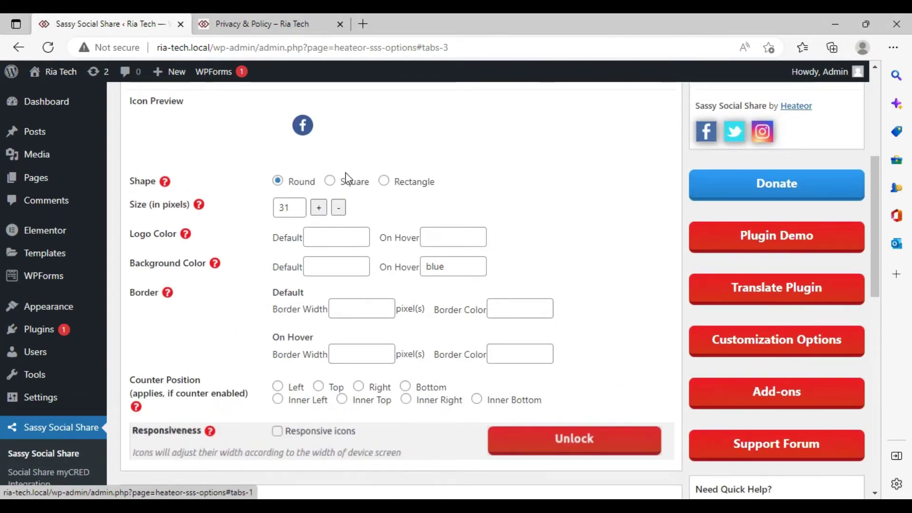
pyautogui.click(330, 183)
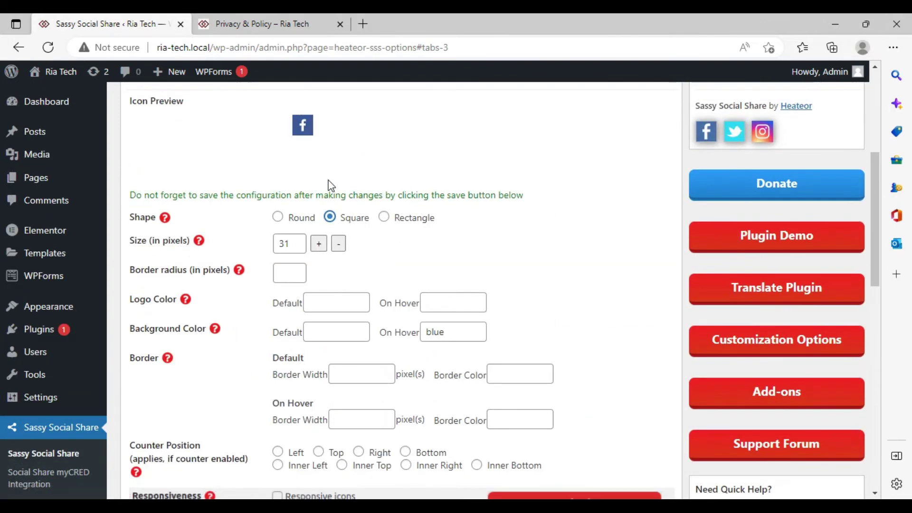
pyautogui.click(383, 217)
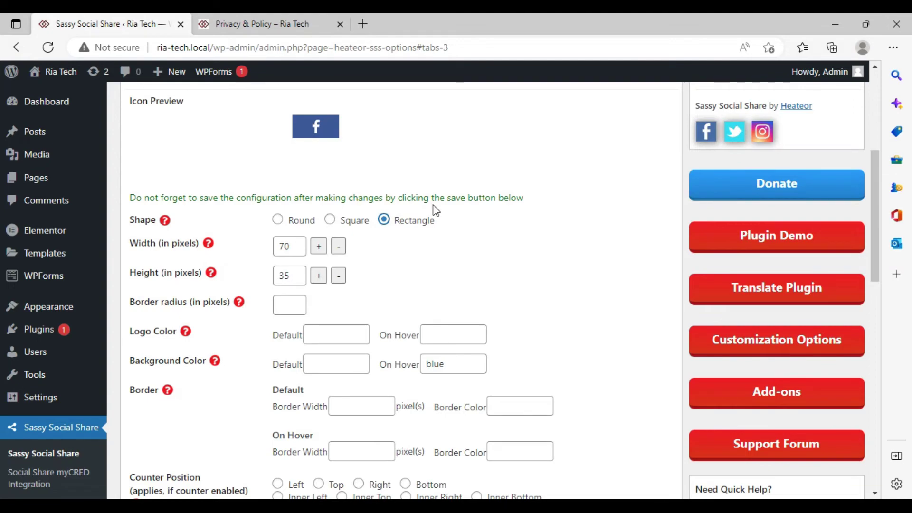
# Save the rectangular 70 by 35 pixel standard icon settings.
pyautogui.scroll(-7, 438, 224)
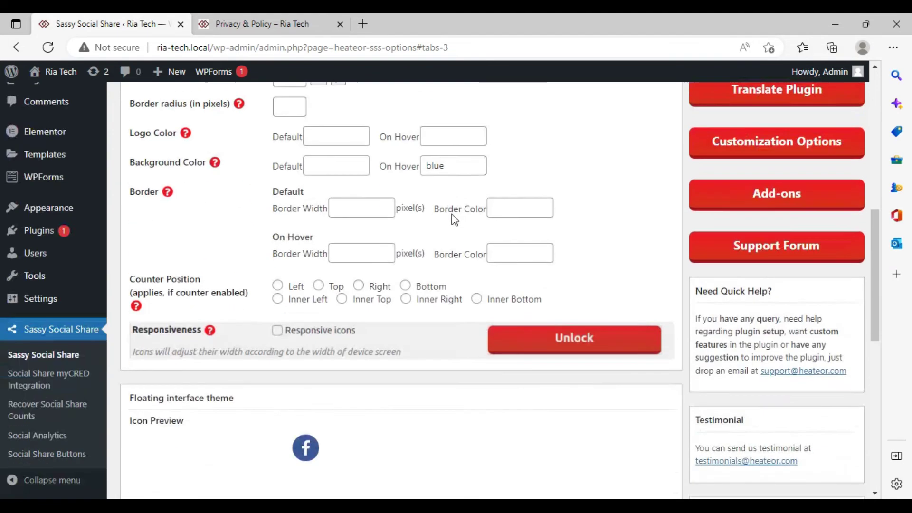
pyautogui.scroll(-3, 420, 283)
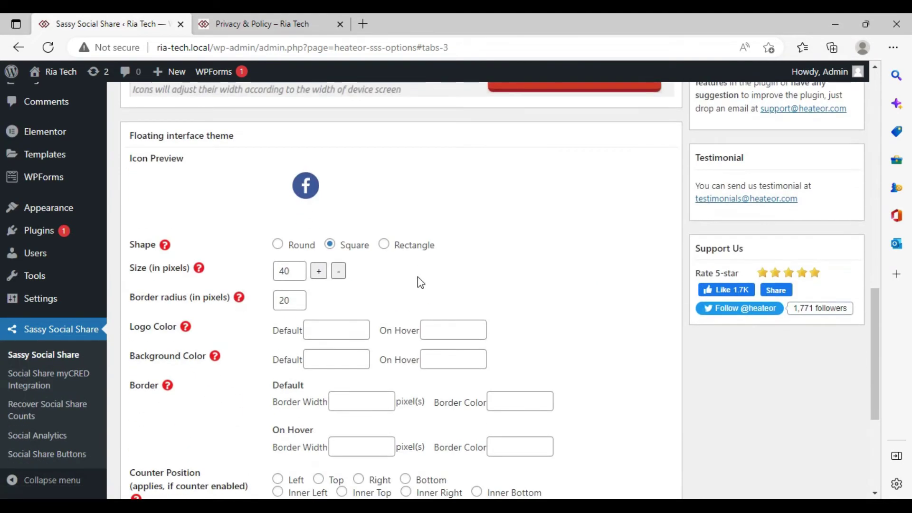
pyautogui.scroll(-5, 421, 280)
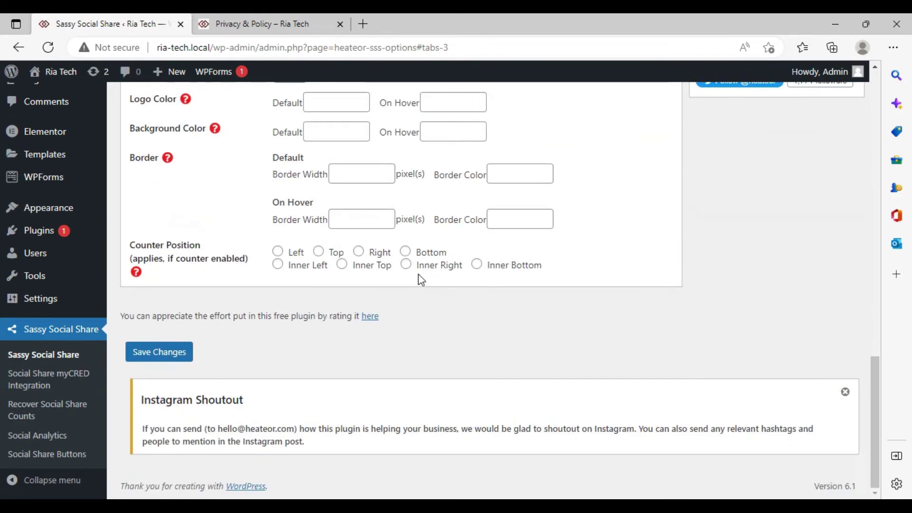
pyautogui.scroll(7, 421, 281)
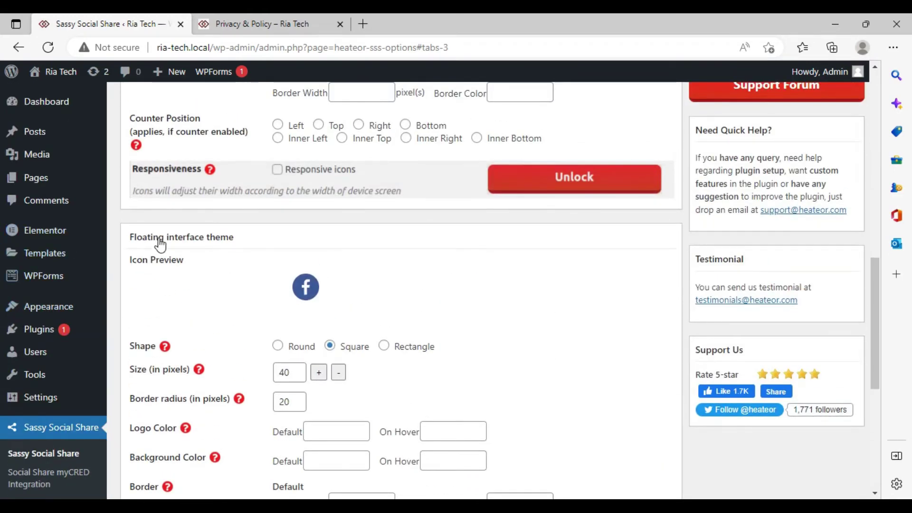
pyautogui.scroll(8, 197, 303)
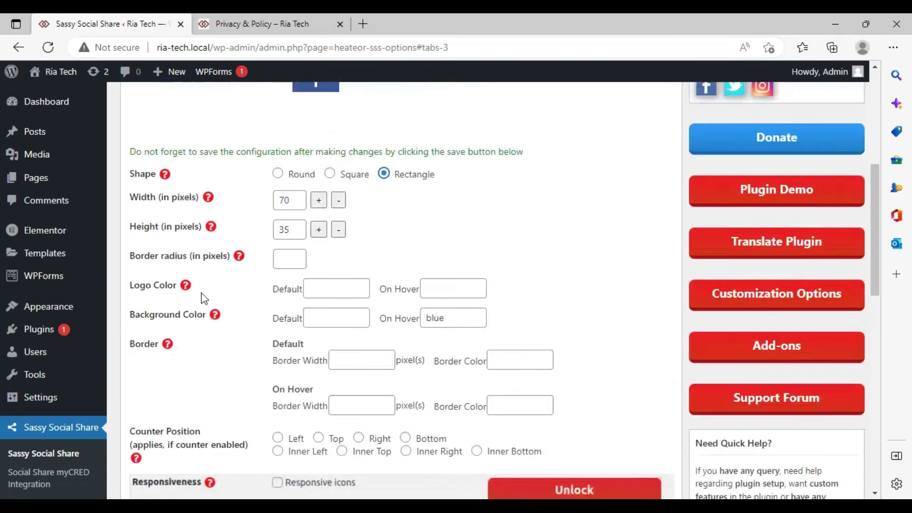
pyautogui.scroll(-12, 248, 208)
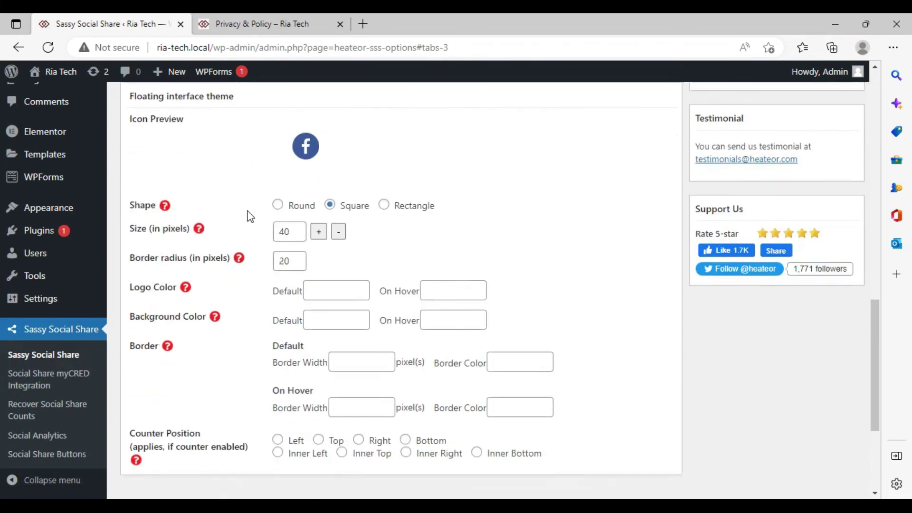
pyautogui.scroll(-3, 251, 216)
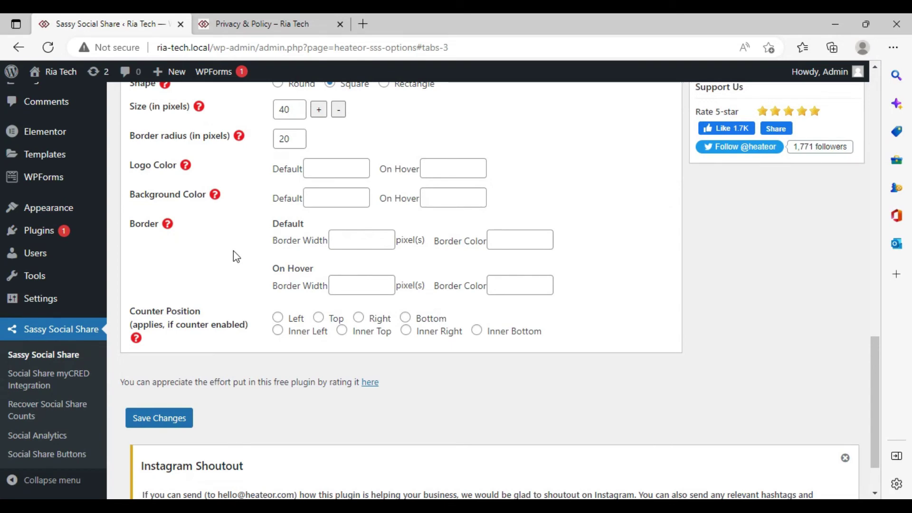
pyautogui.scroll(-2, 235, 254)
pyautogui.click(156, 354)
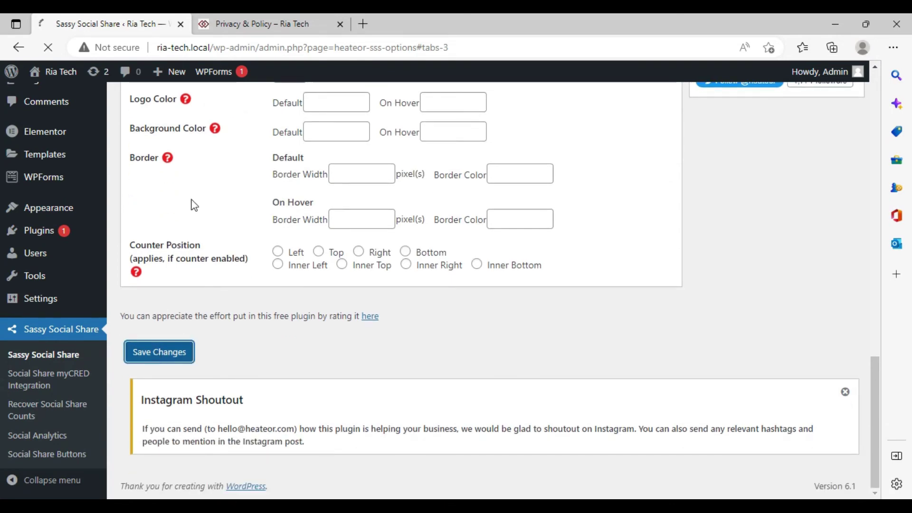
pyautogui.click(269, 15)
# Reload the Privacy & Policy page to see the rectangular 'Spread the love' icons, checking the saved settings.
pyautogui.click(78, 48)
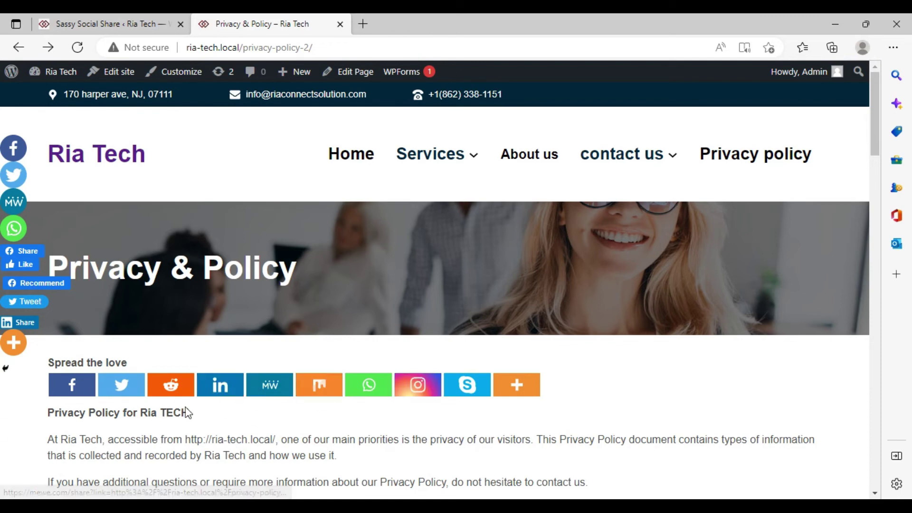
pyautogui.click(75, 23)
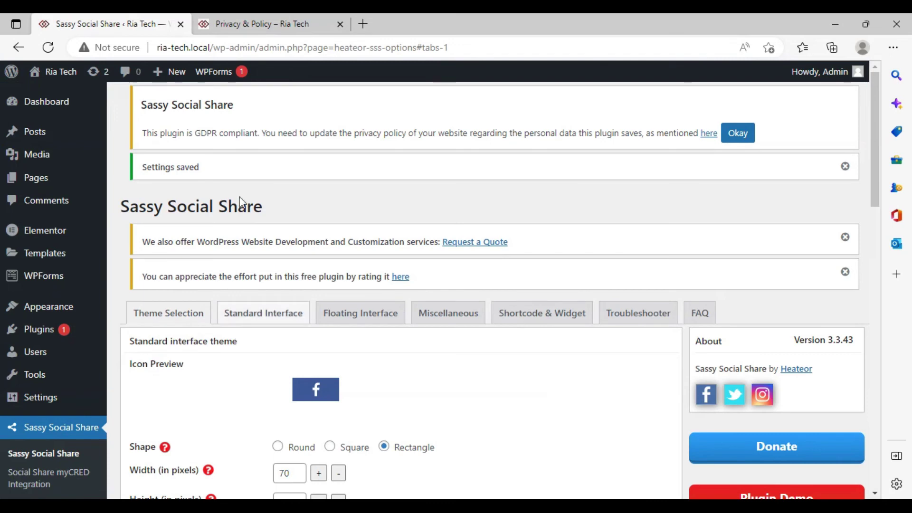
pyautogui.click(290, 22)
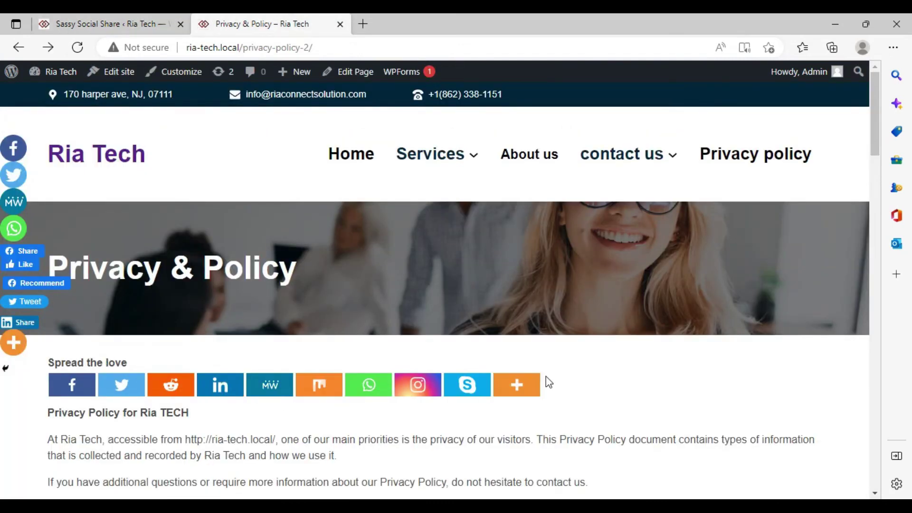
pyautogui.click(135, 21)
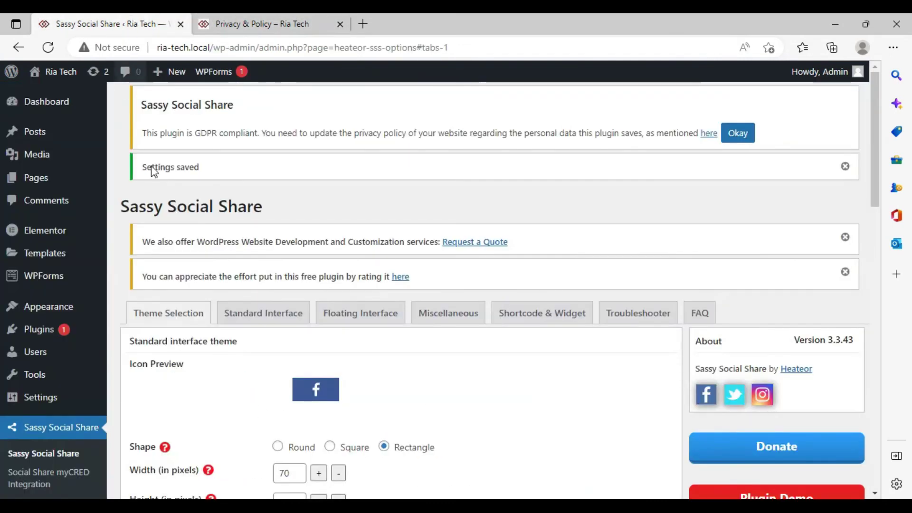
pyautogui.scroll(-8, 328, 332)
pyautogui.scroll(-2, 328, 333)
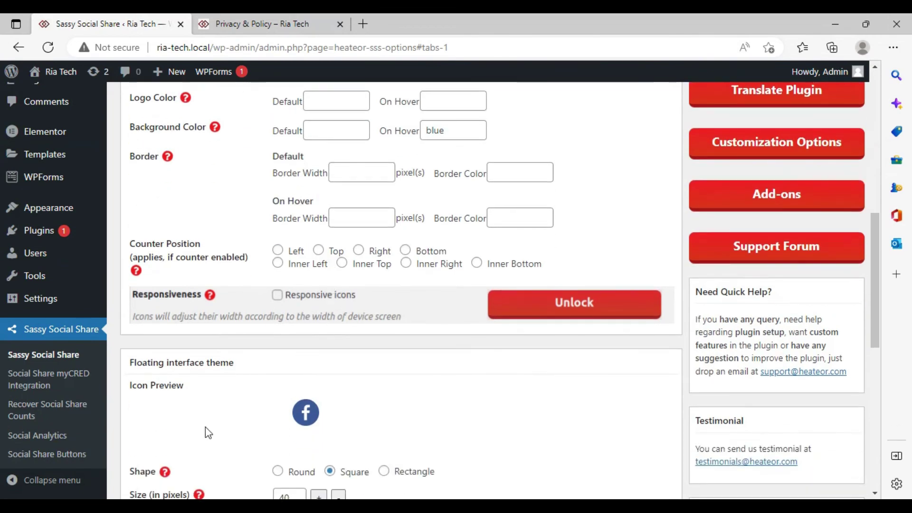
pyautogui.scroll(-5, 230, 421)
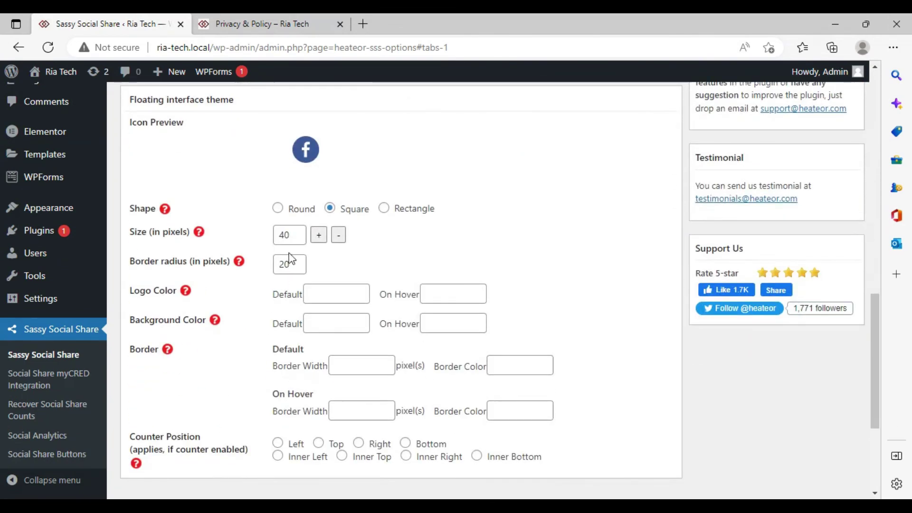
pyautogui.scroll(-4, 242, 380)
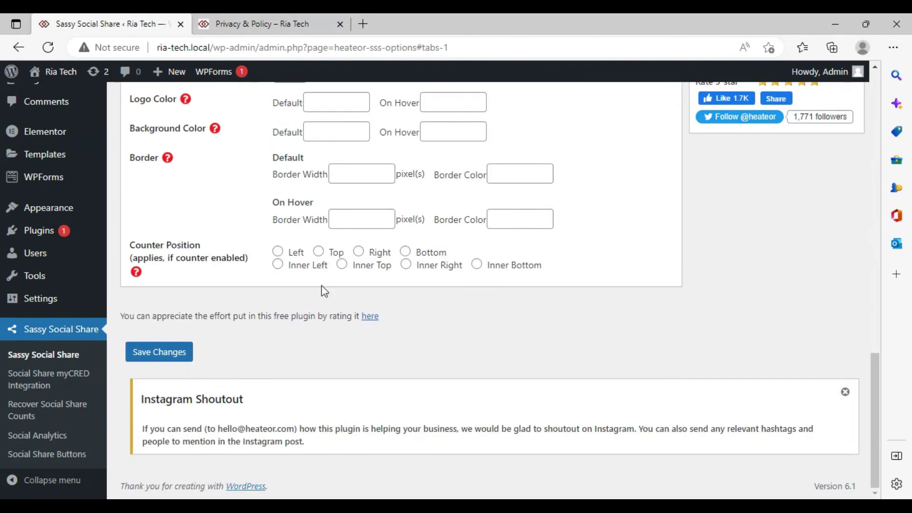
pyautogui.scroll(4, 325, 291)
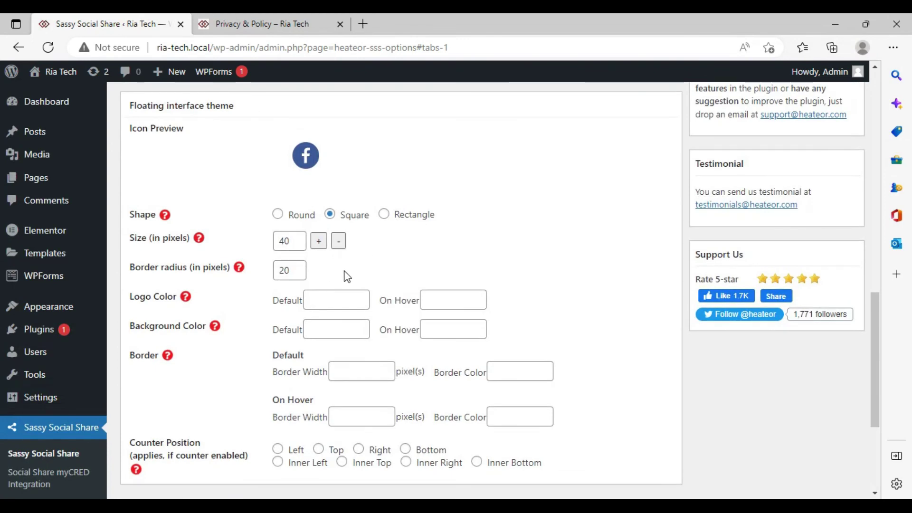
pyautogui.scroll(4, 335, 303)
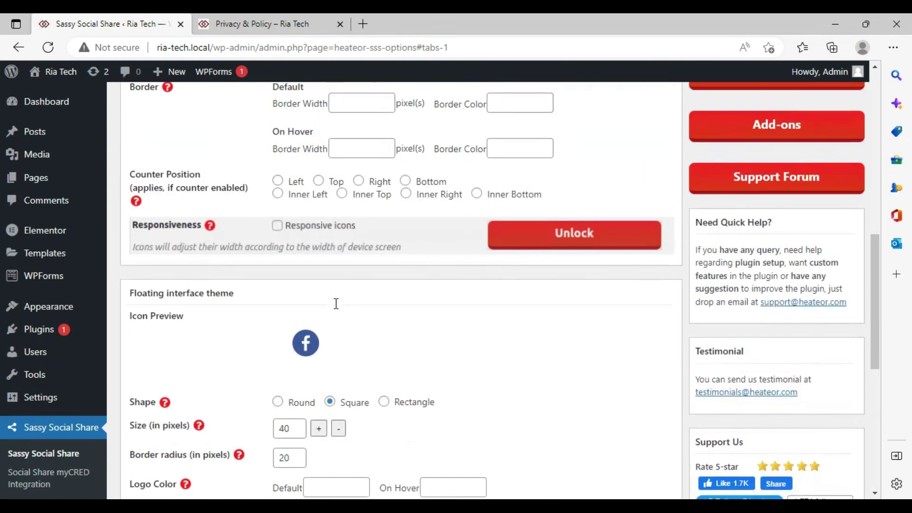